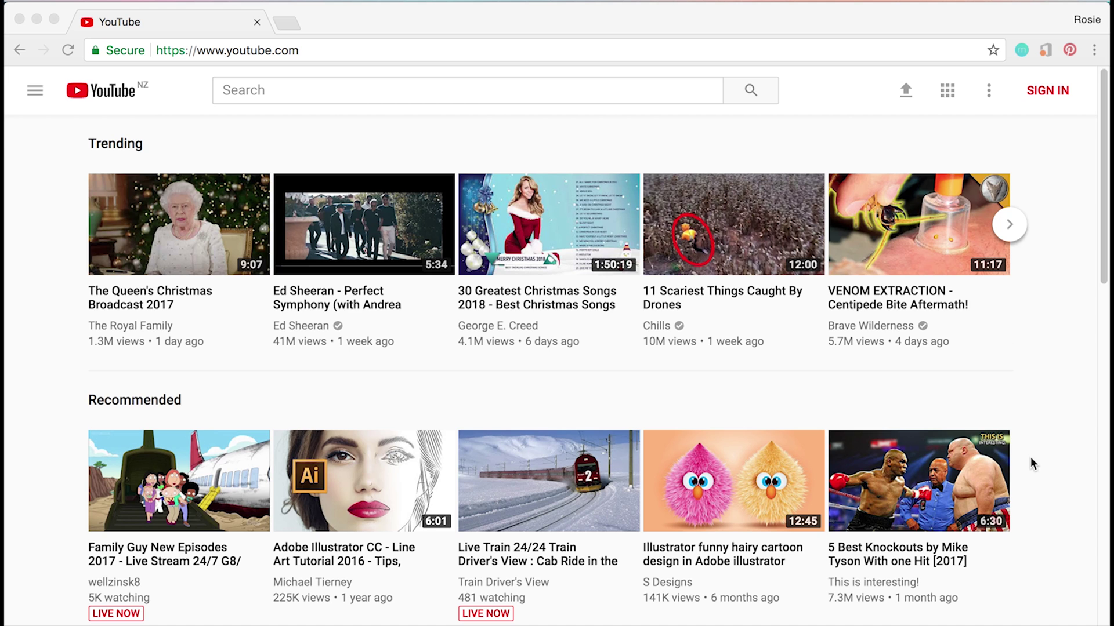
Step: Open Google's Create your Google Account form from the YouTube sign-in page
left_click(1066, 142)
left_click(1054, 93)
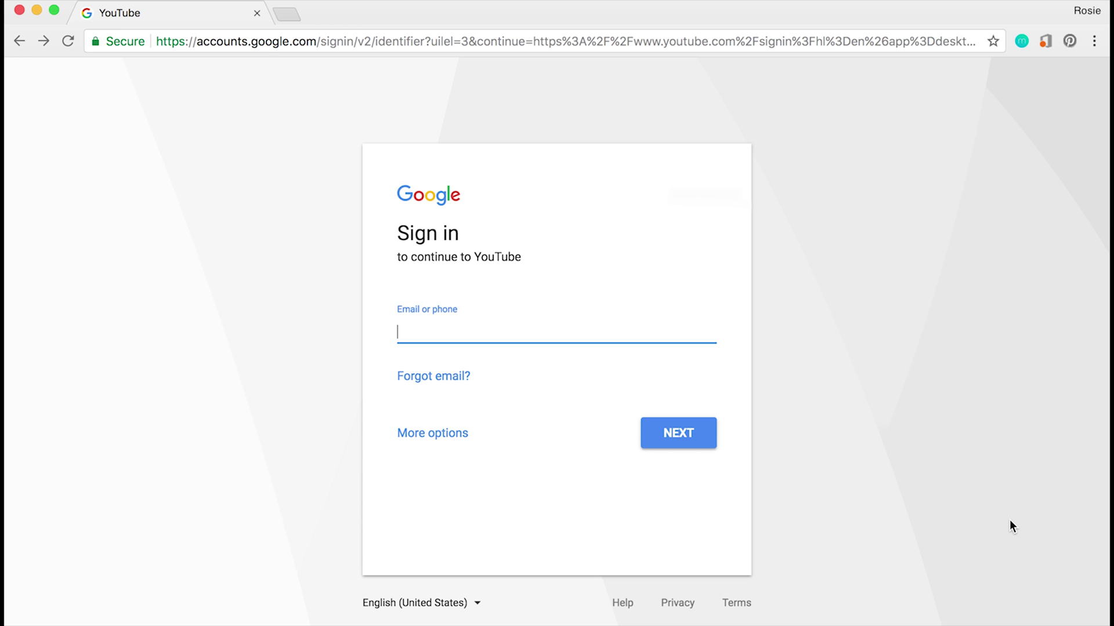
left_click(462, 442)
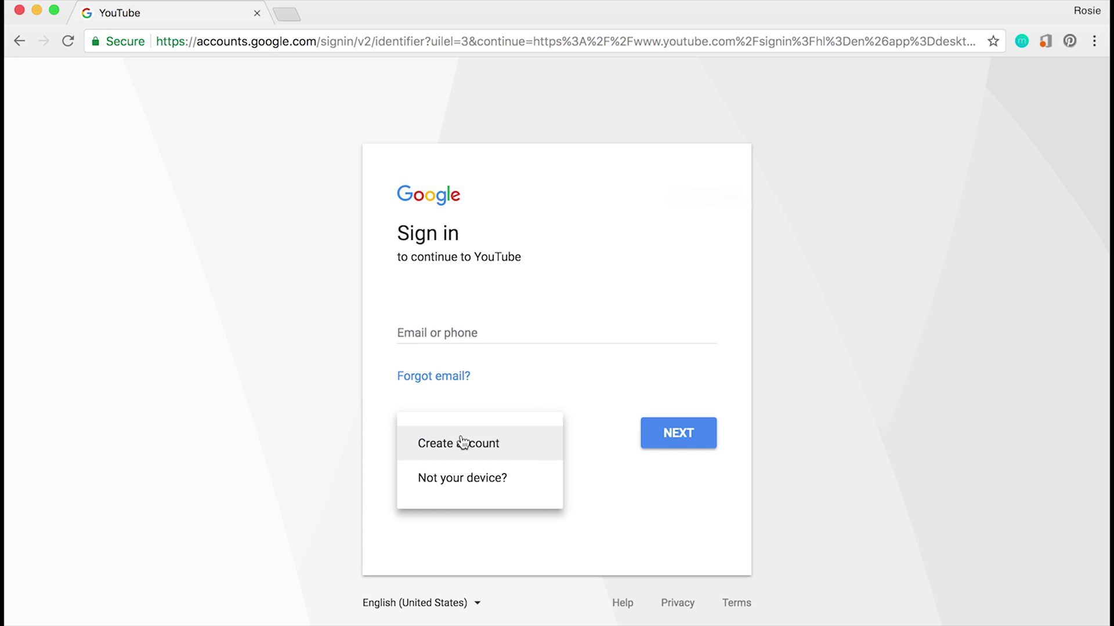
left_click(541, 455)
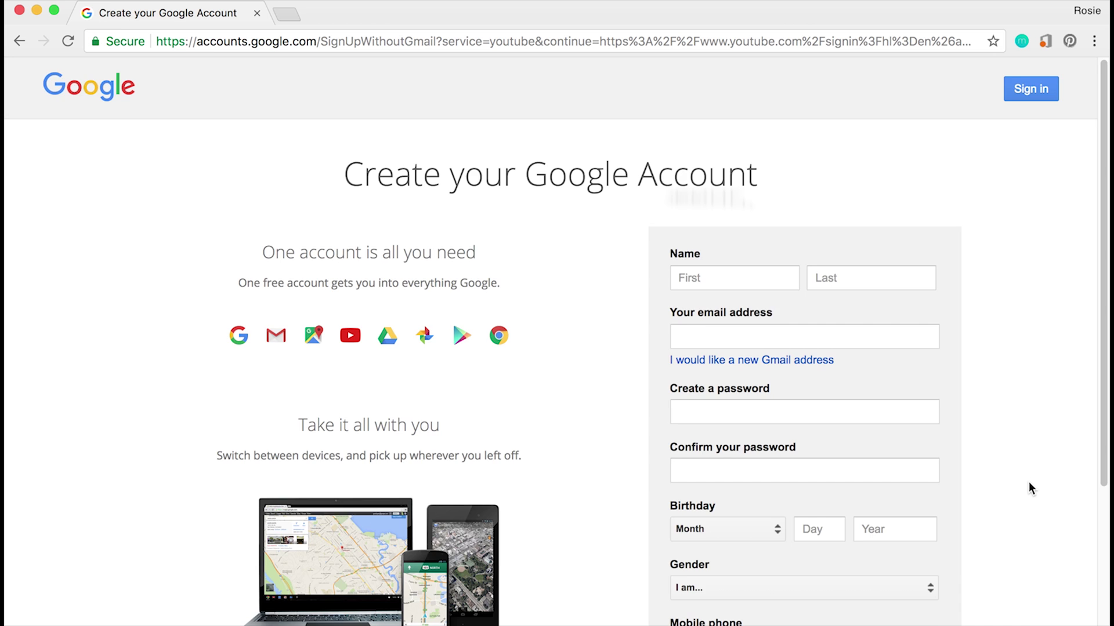
Step: Enter the account holder's first and last name in the sign-up form
scroll(1030, 489, "down", 4)
scroll(1030, 489, "up", 2)
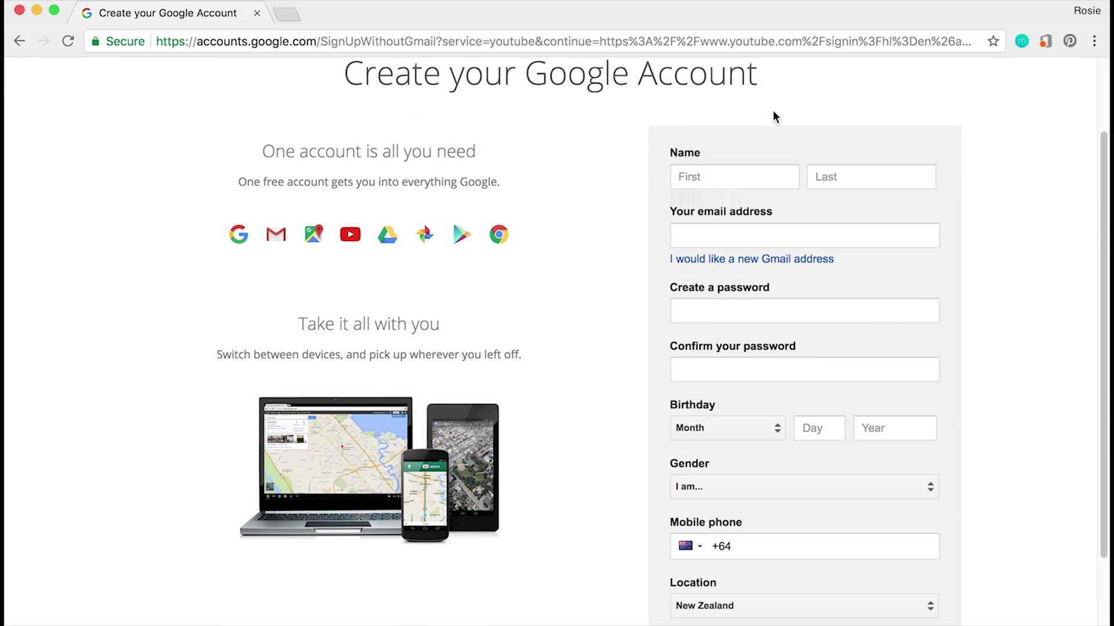
left_click(760, 176)
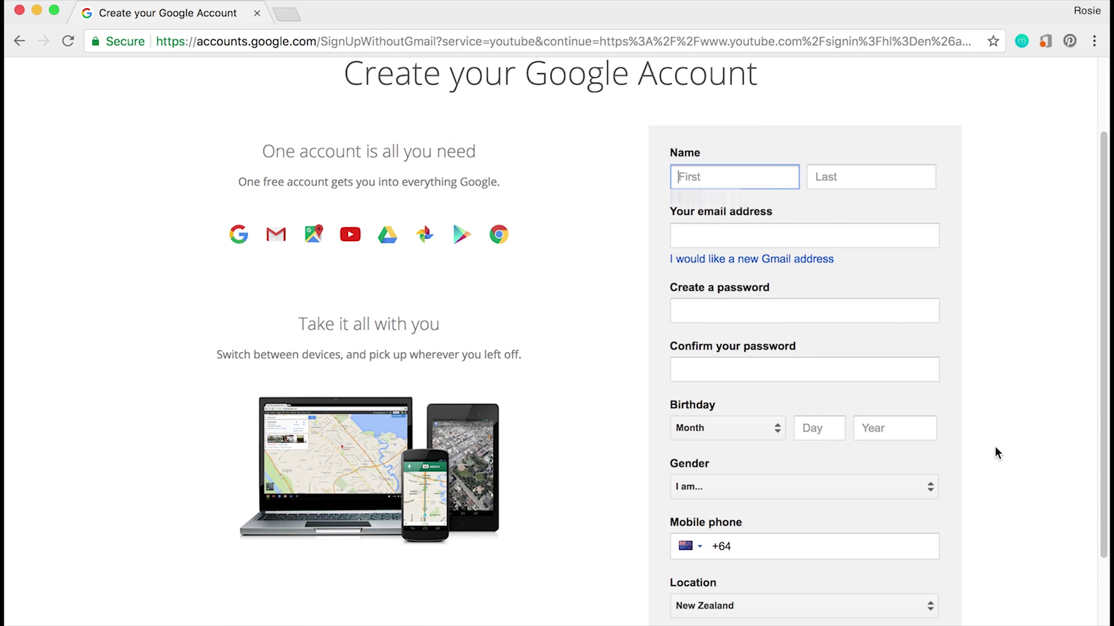
type("R")
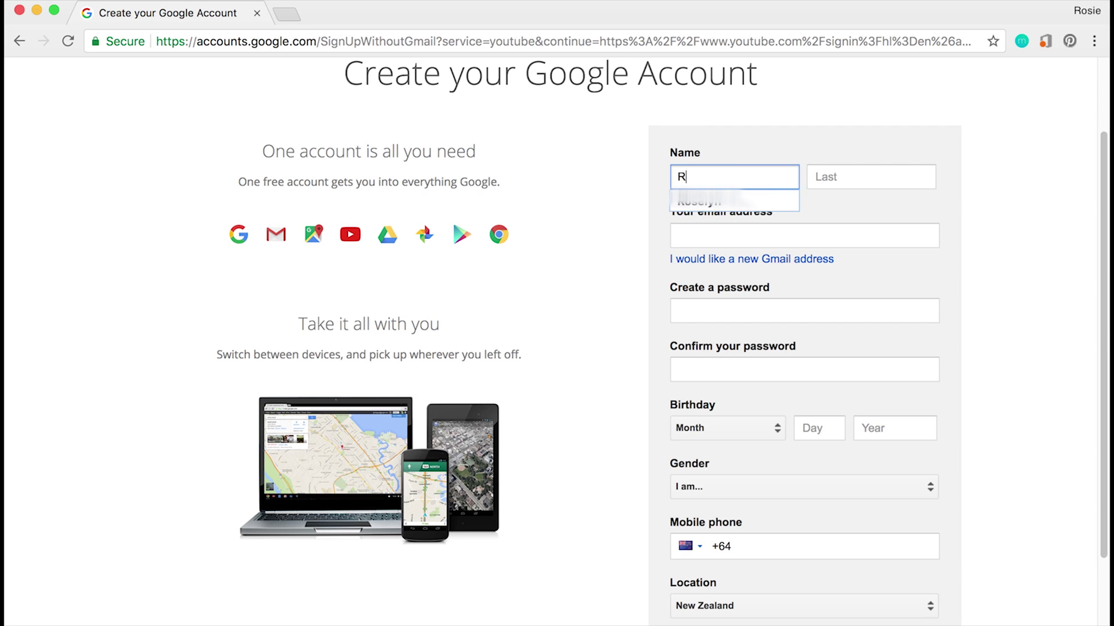
type("osie")
left_click(870, 177)
type("T")
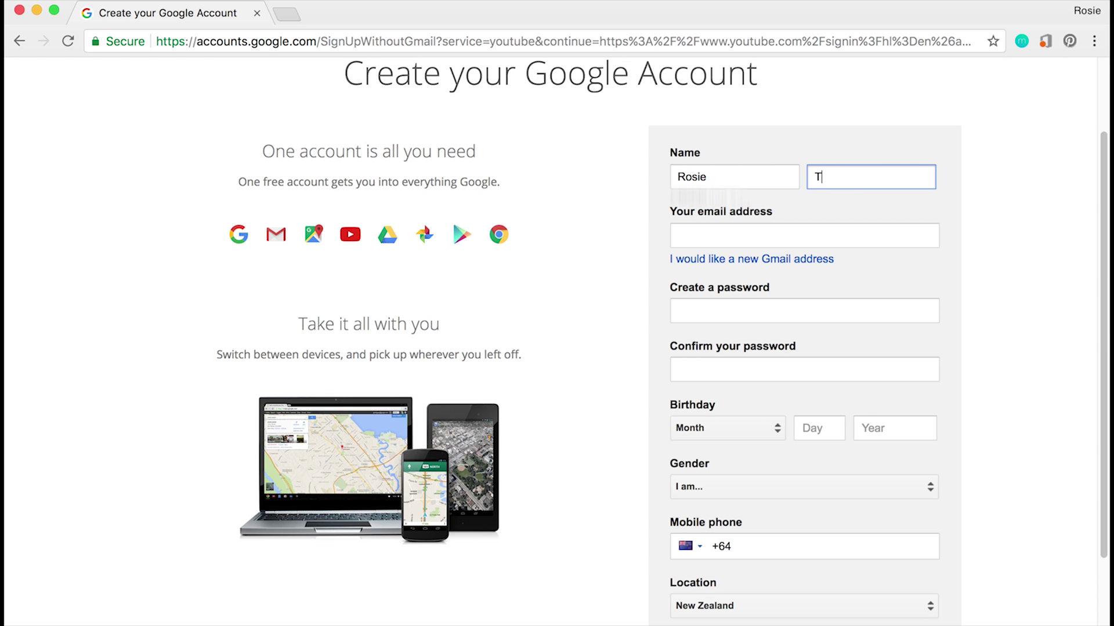
type("CC")
Step: Choose a new Gmail address instead of an existing email and start entering its username
left_click(889, 240)
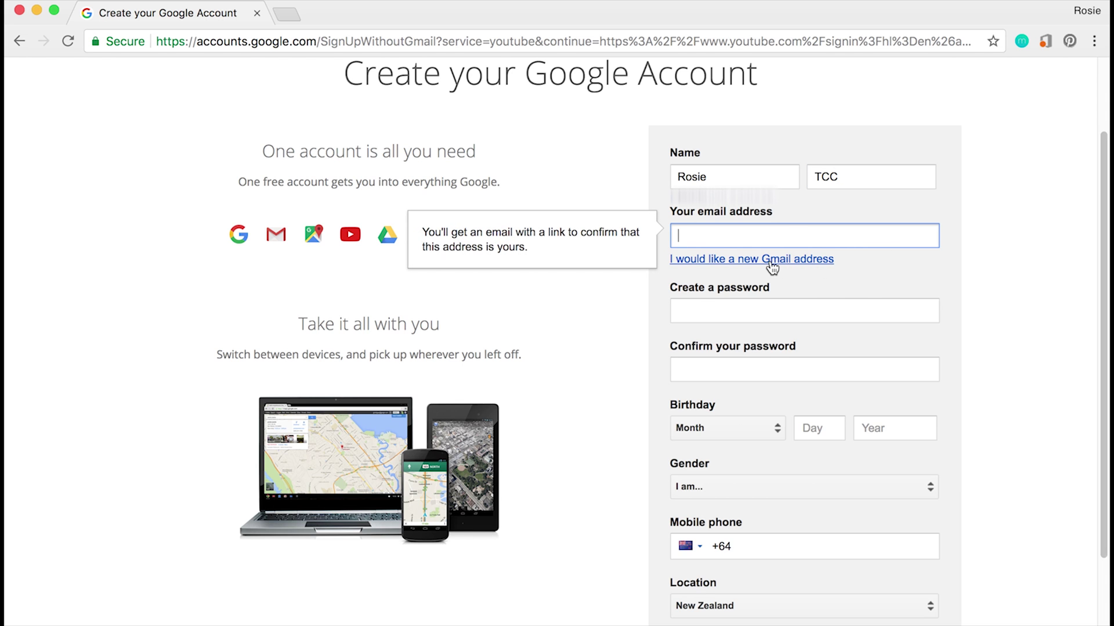
left_click(811, 261)
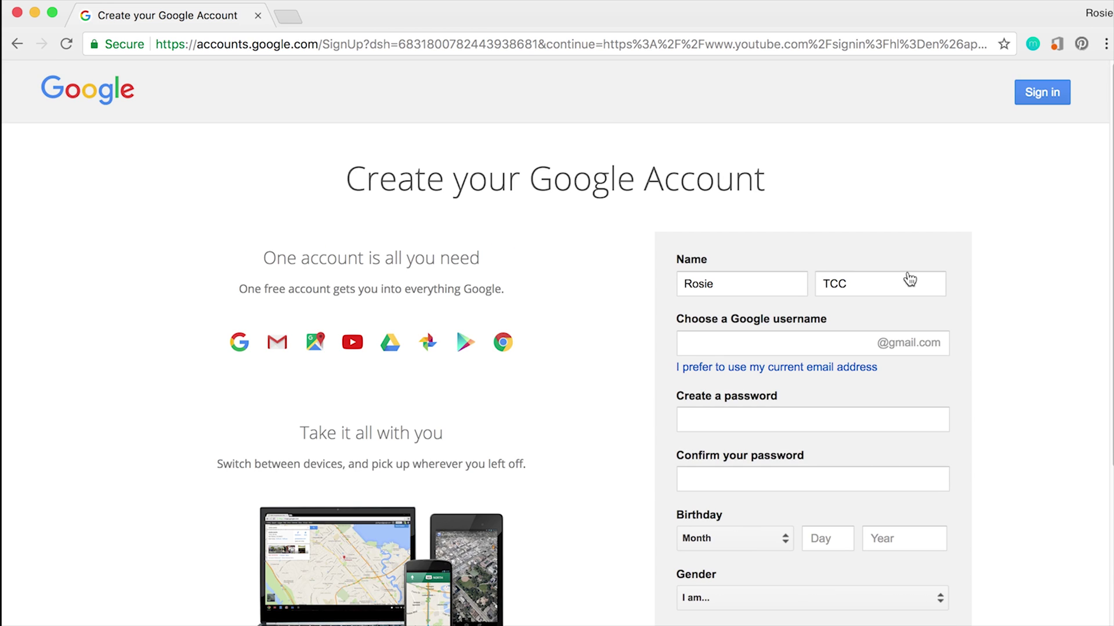
left_click(835, 345)
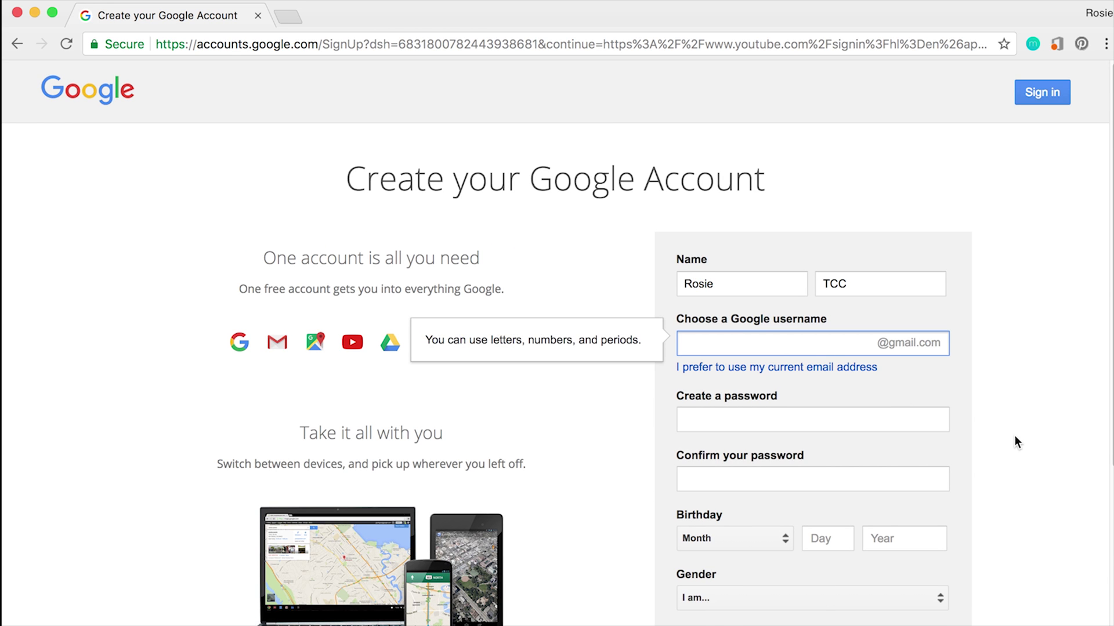
scroll(989, 476, "down", 5)
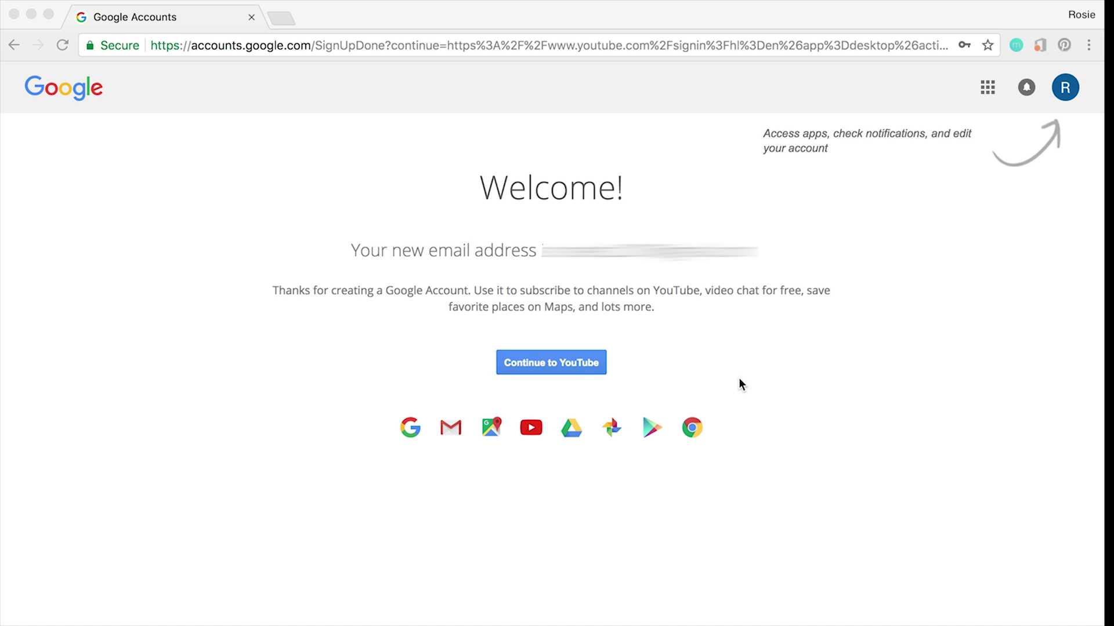
Step: Continue to YouTube signed in with the new account and open its account menu
left_click(586, 365)
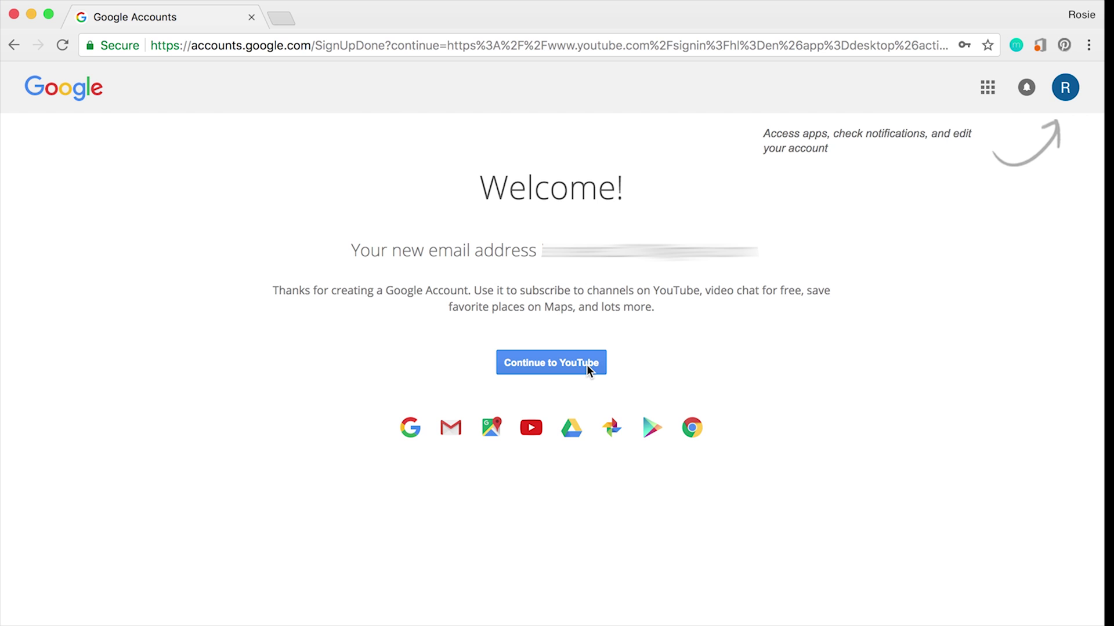
left_click(587, 364)
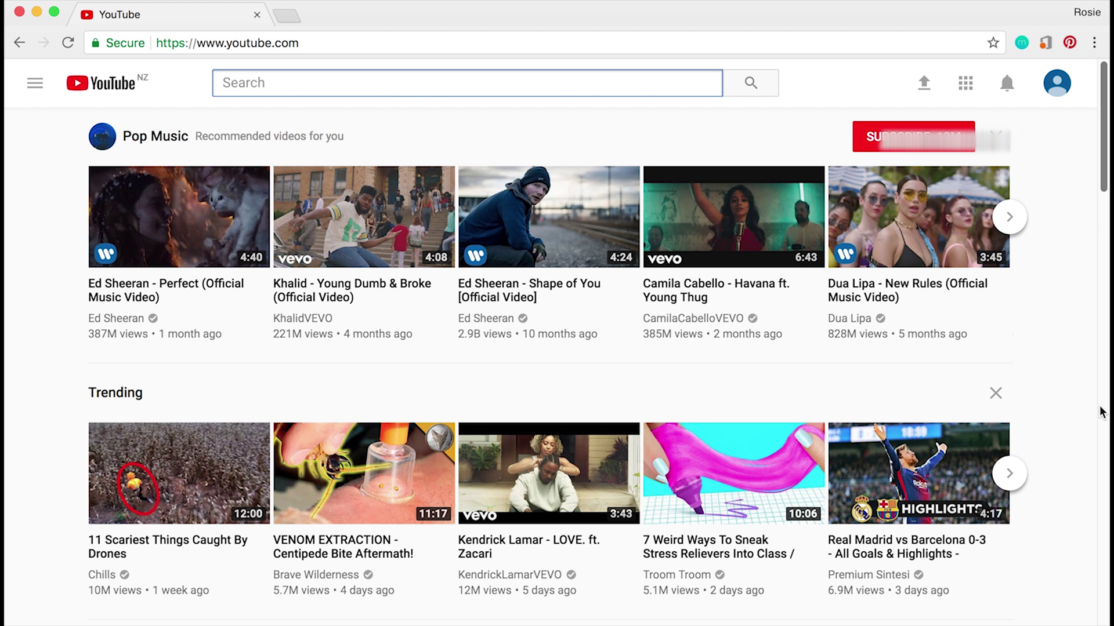
left_click(1062, 93)
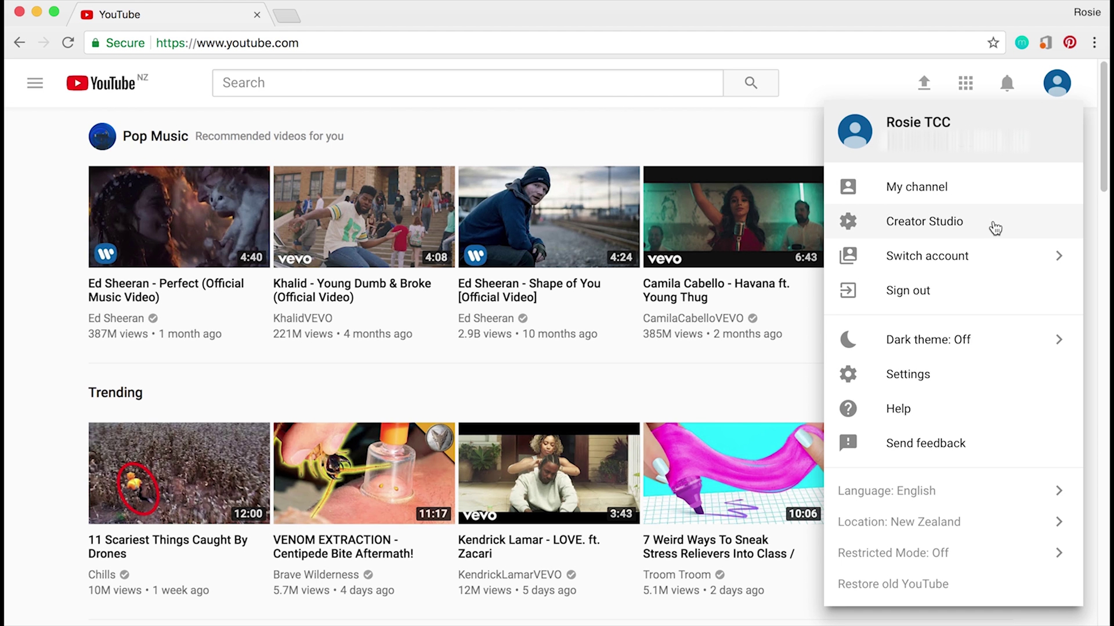
Step: Go to My channel and create a new channel under the account holder's name
left_click(988, 202)
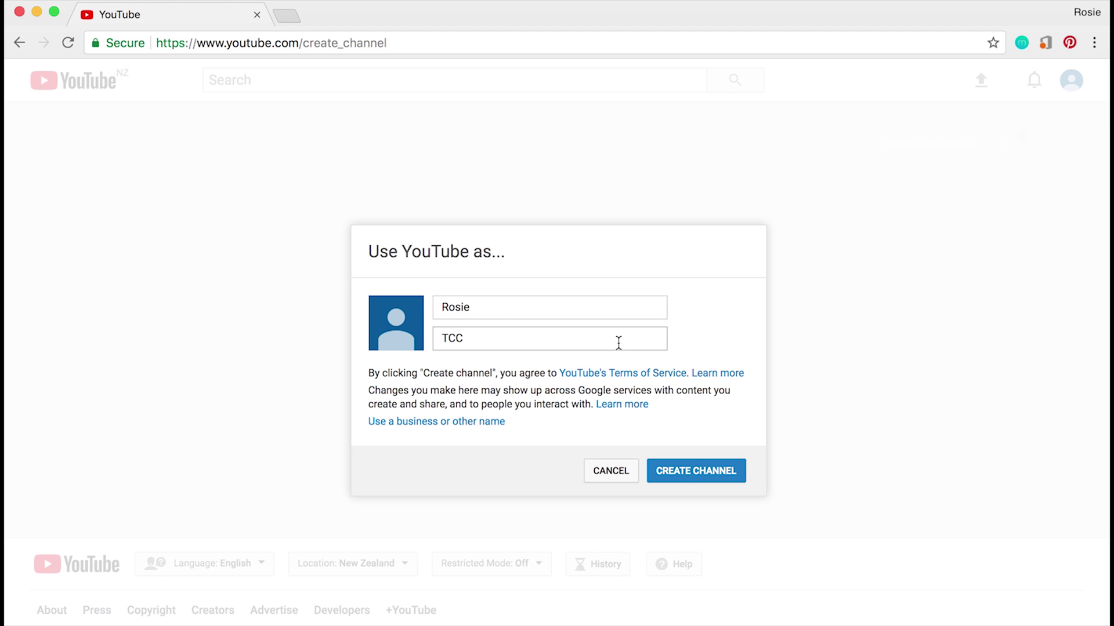
left_click(708, 481)
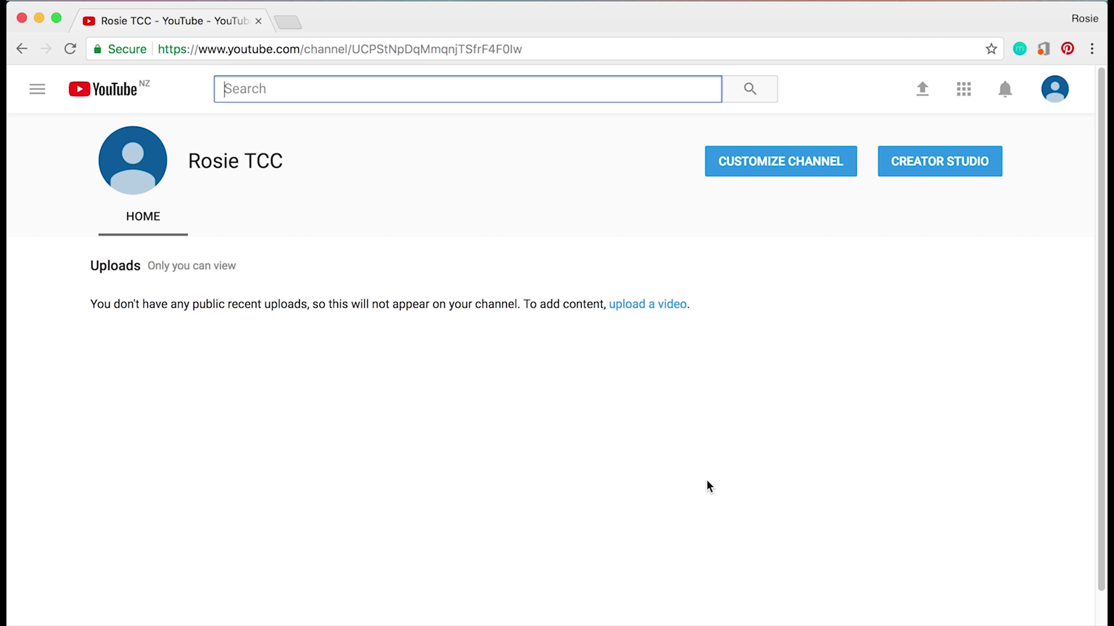
Step: Open the new channel's Creator Studio dashboard and dismiss the customisation tip
left_click(943, 169)
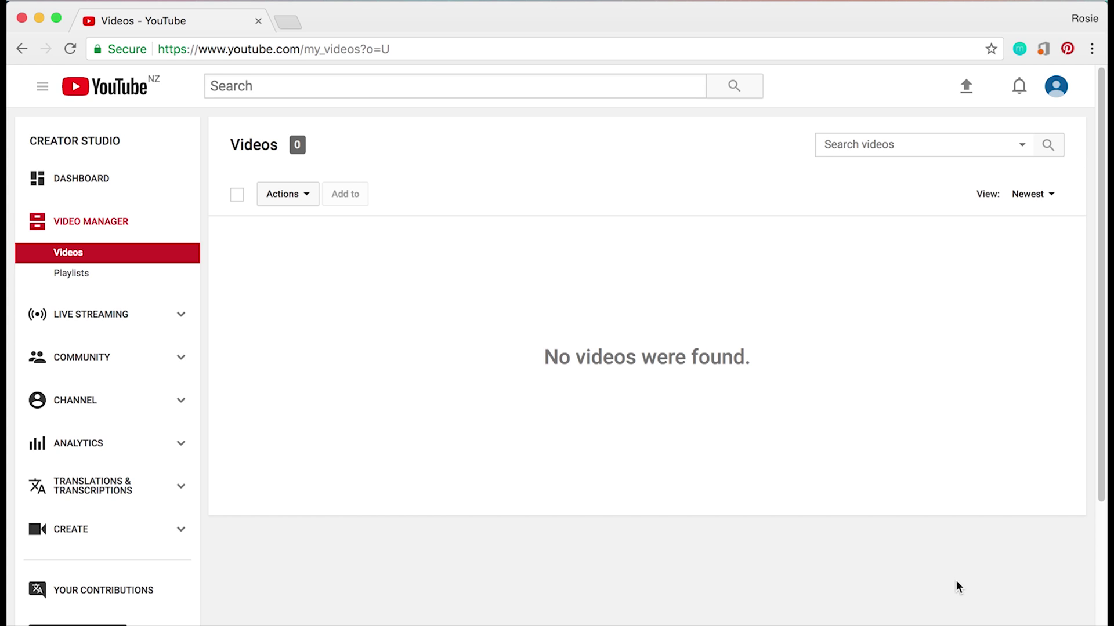
left_click(120, 183)
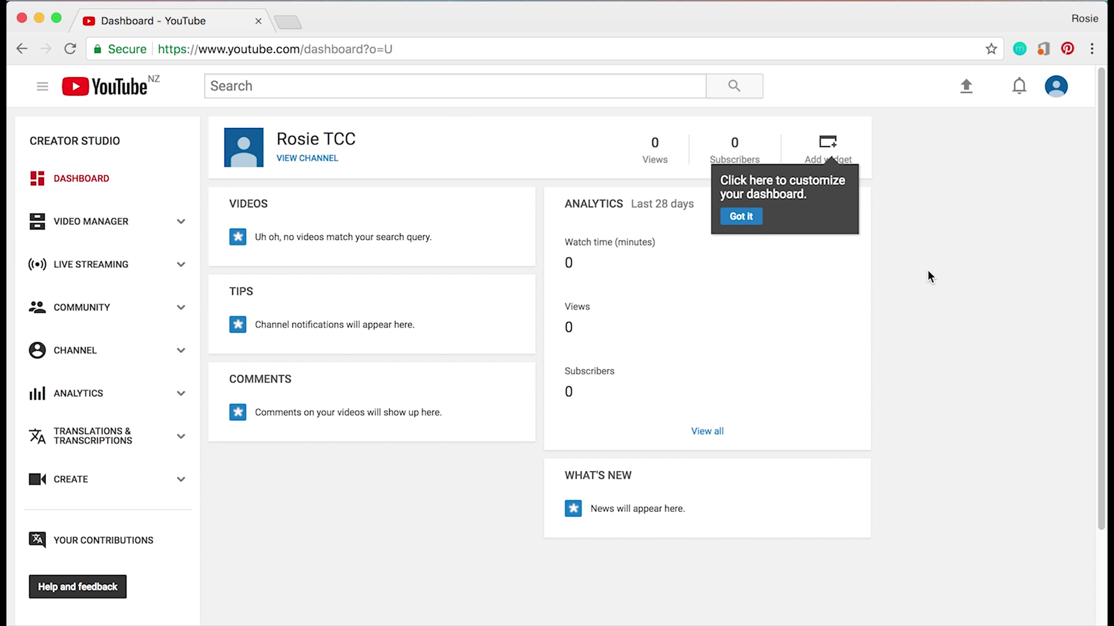
left_click(747, 219)
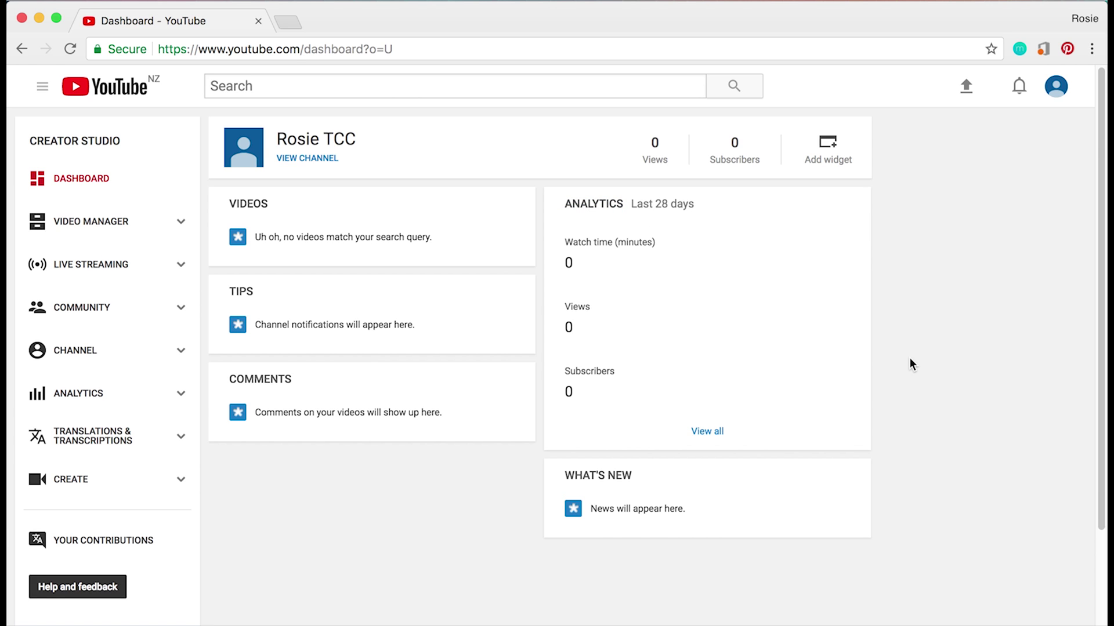
left_click(142, 228)
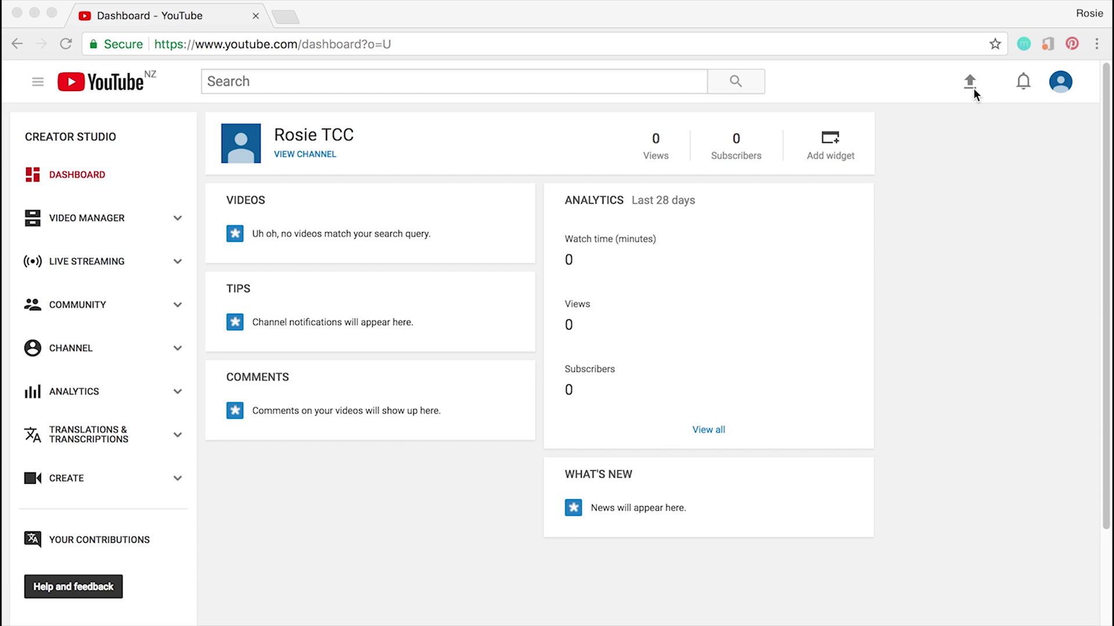
Step: Upload the 'Create a Youtube Channel' video file from the Video folder
left_click(979, 119)
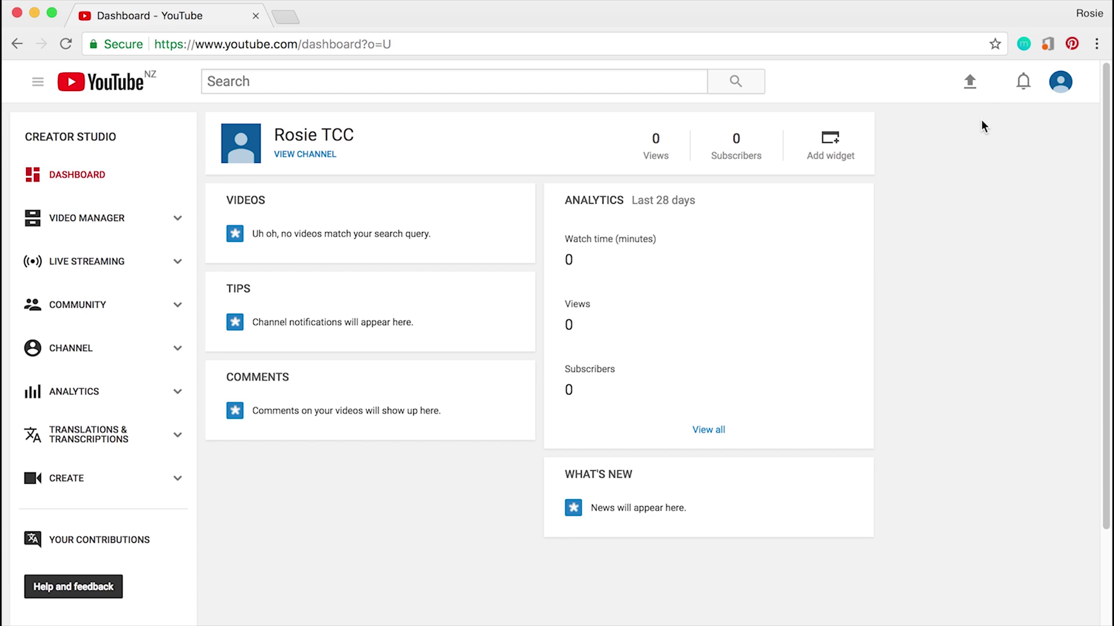
left_click(971, 87)
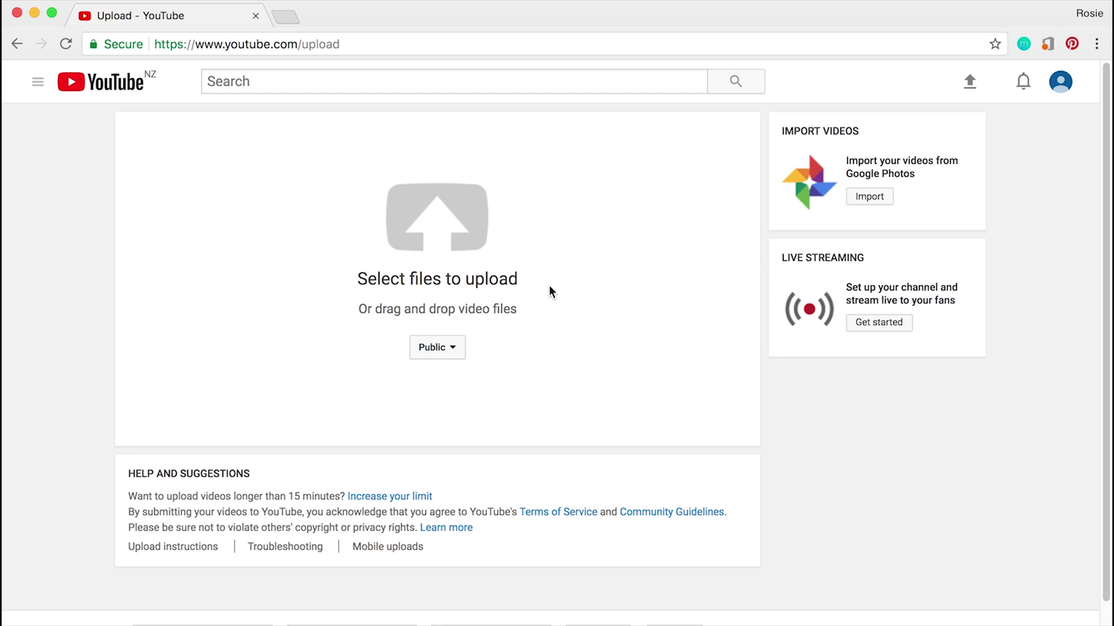
left_click(464, 234)
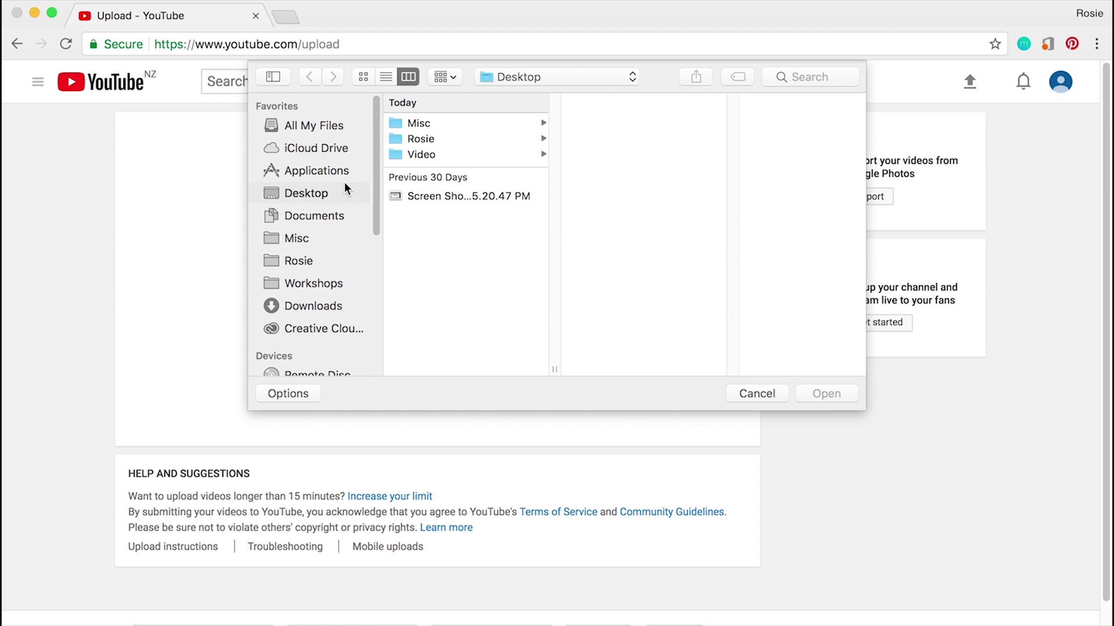
left_click(468, 155)
left_click(621, 125)
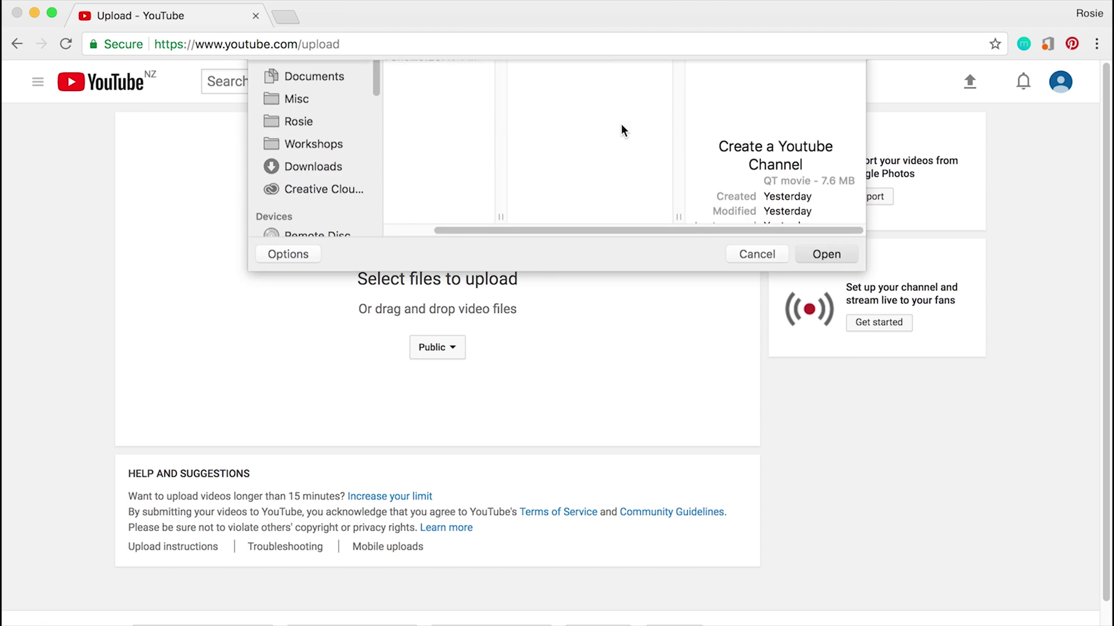
double_click(620, 123)
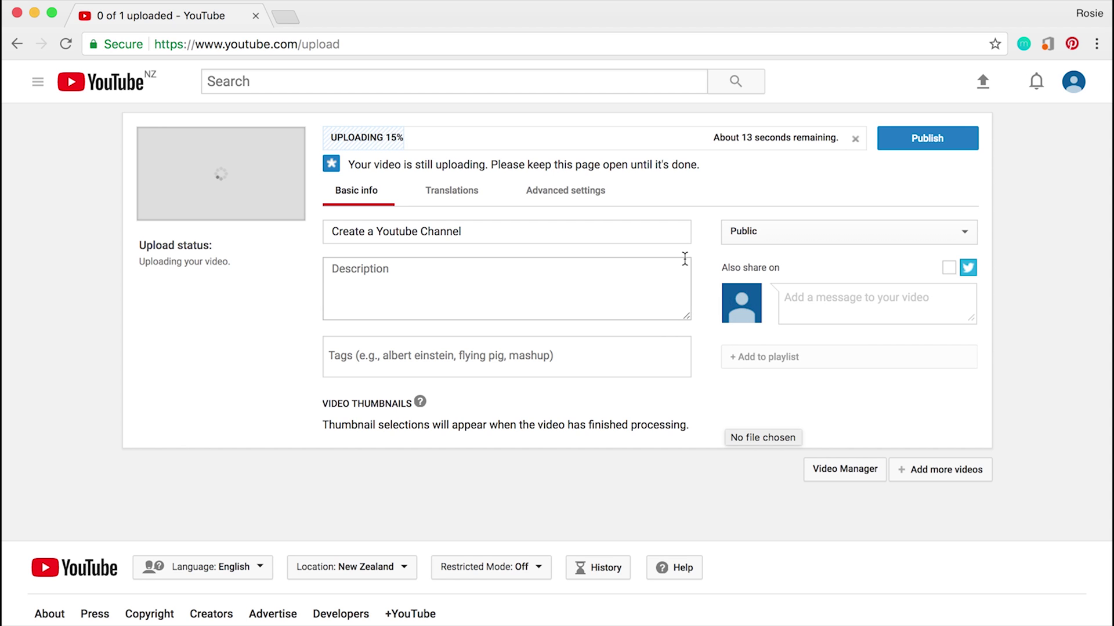
Step: Prefix the title with 'How to', making it 'How to Create a Youtube Channel'
left_click(522, 235)
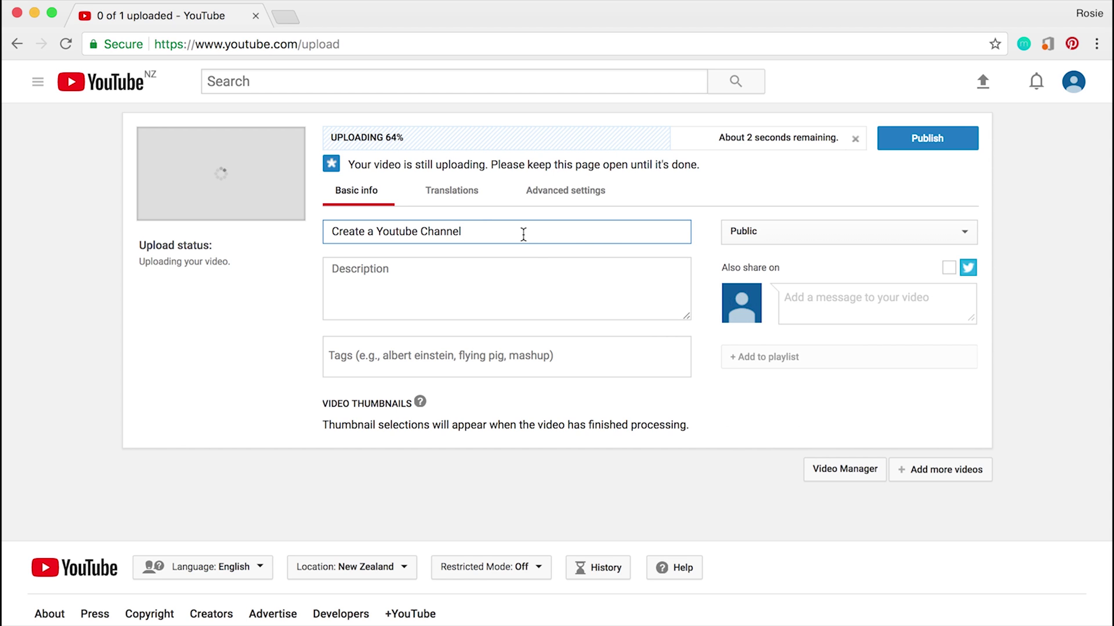
left_click(332, 232)
type("How t")
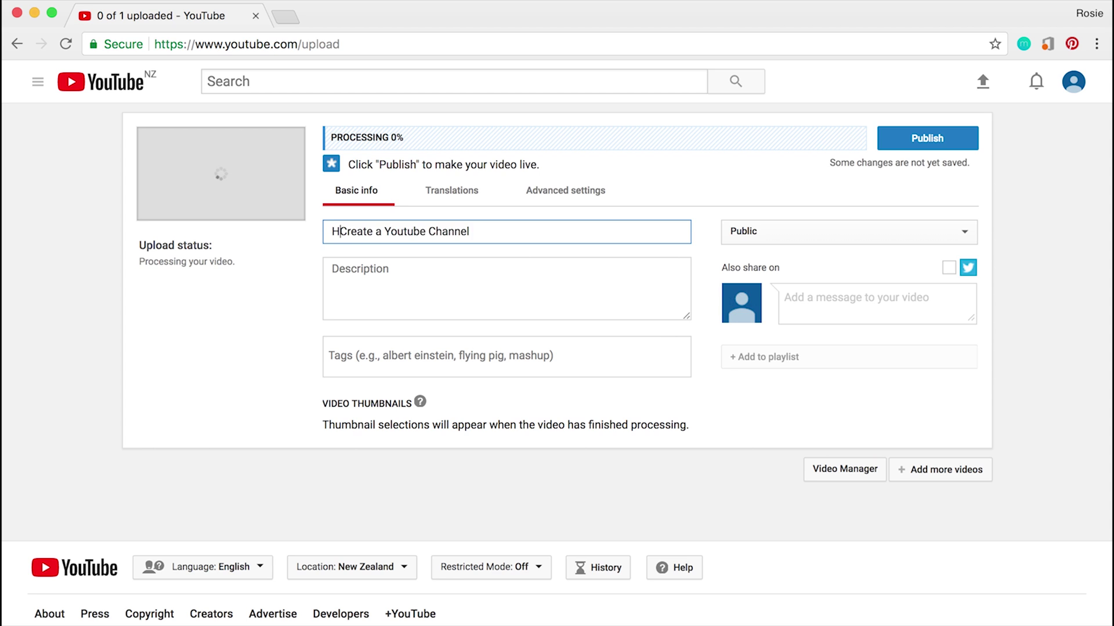
type("o")
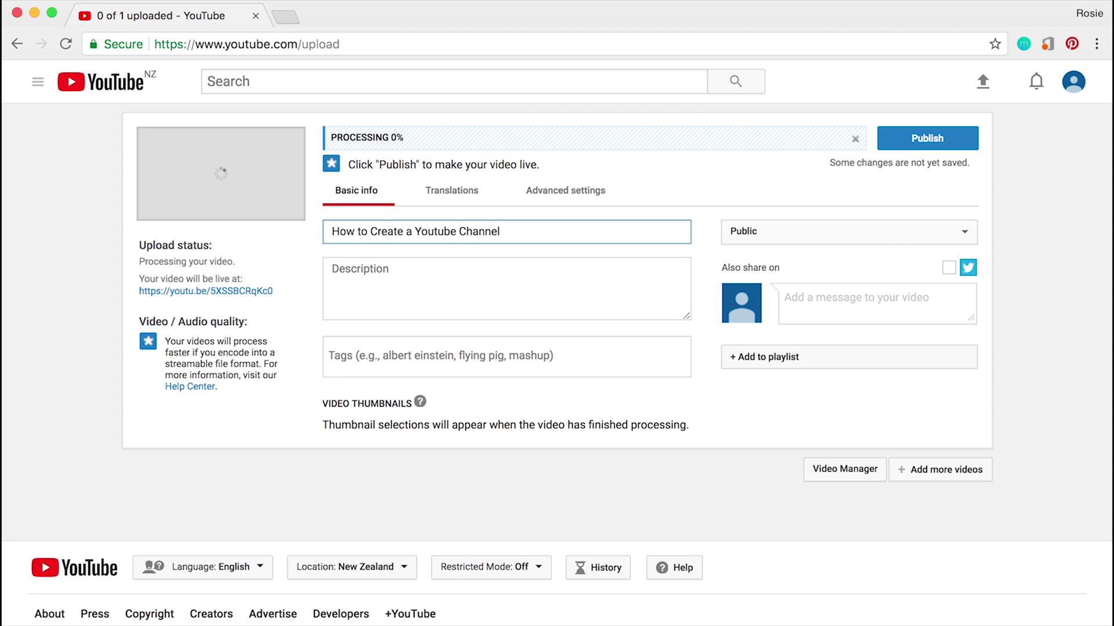
left_click(392, 281)
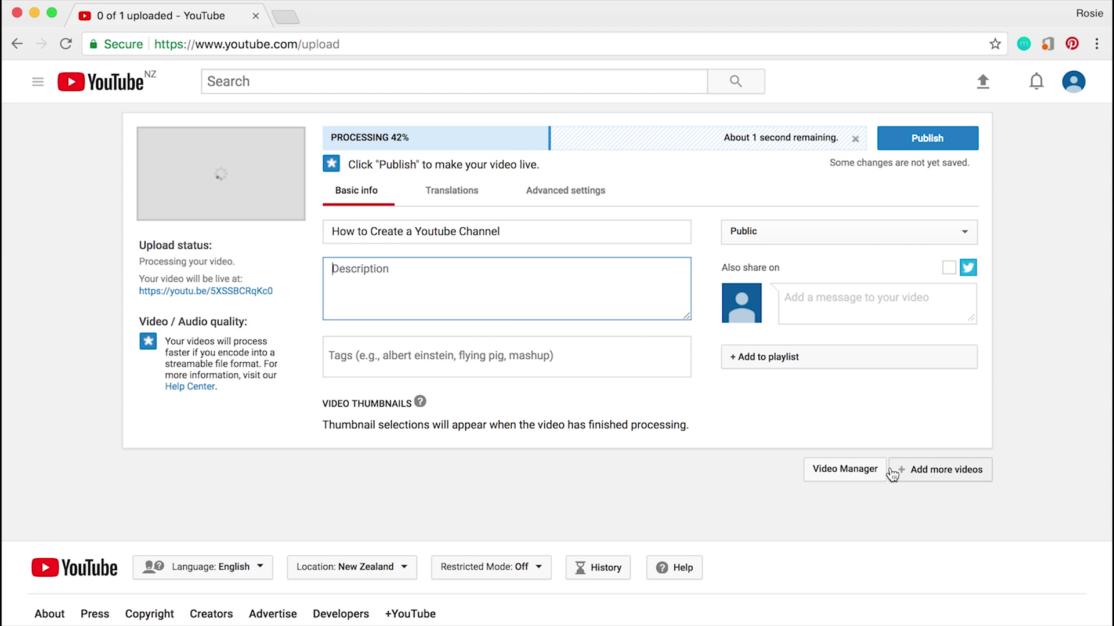
Step: Enter the description 'Thanks for watching and don't forget to subscribe.'
type("Thanks for w")
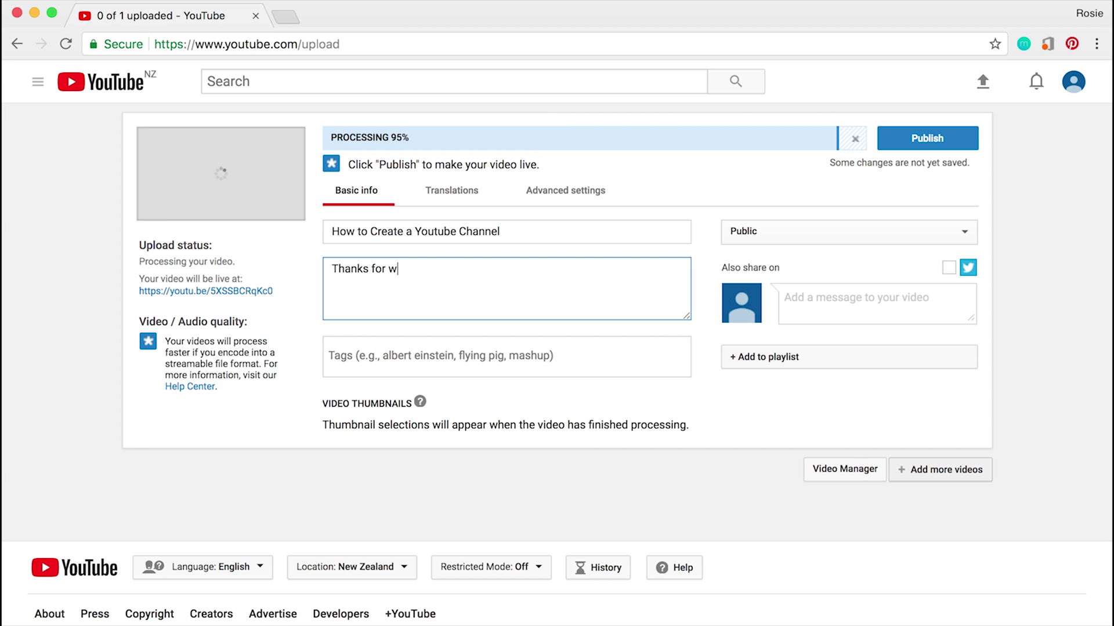
type("atching and don't forge")
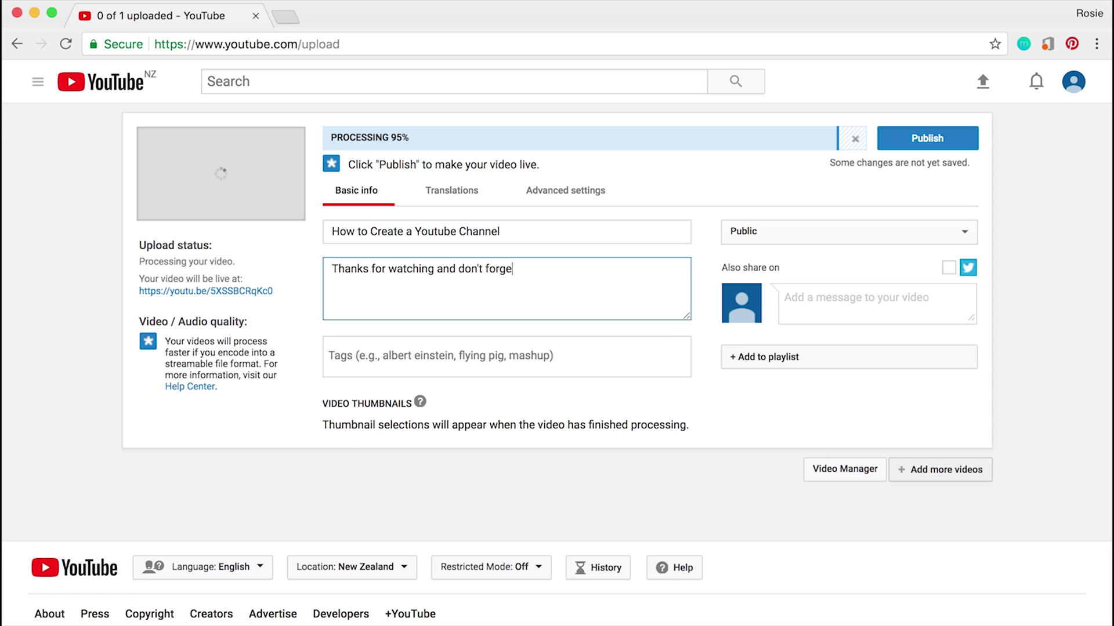
type("t to subscribe.")
left_click(574, 352)
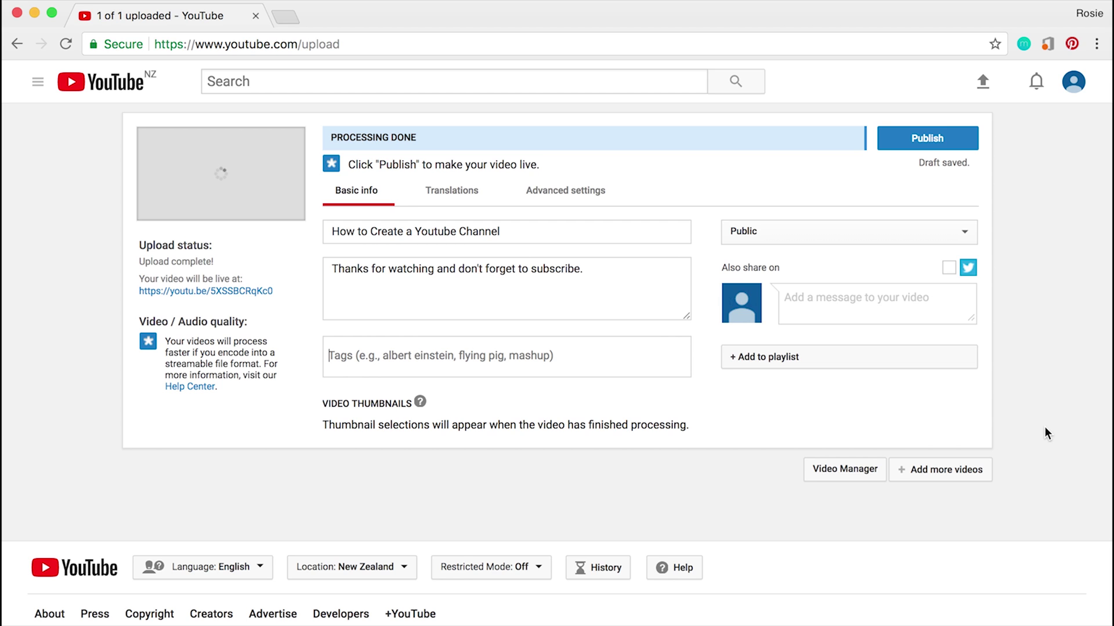
Step: Add the tags 'create a youtube channel', 'how to video' and 'youtube tutorial'
type("c")
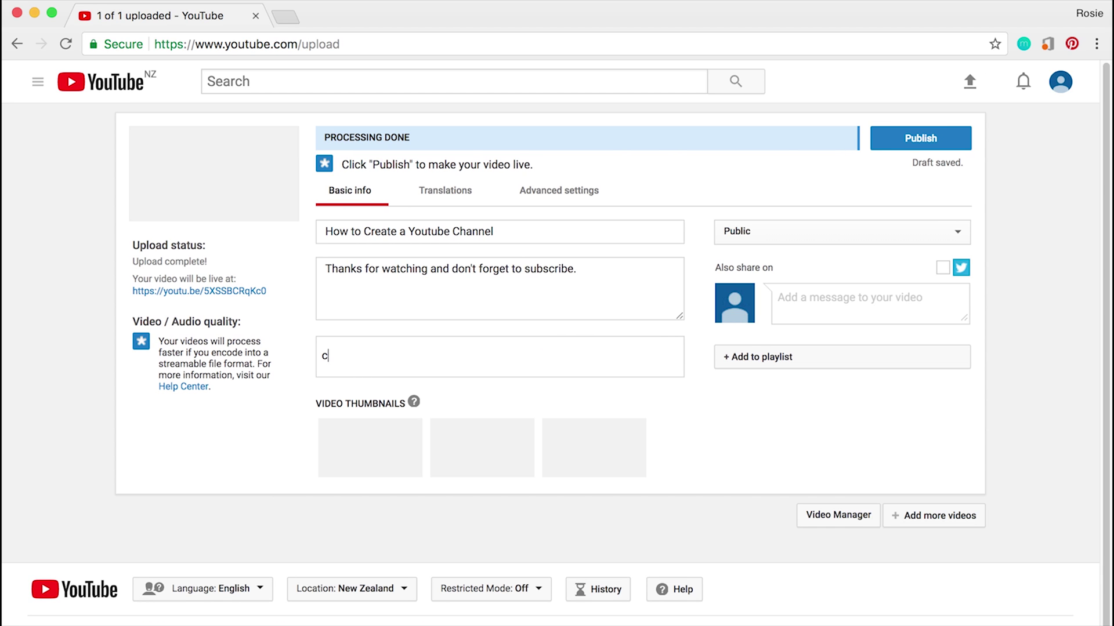
type("reate a youtu")
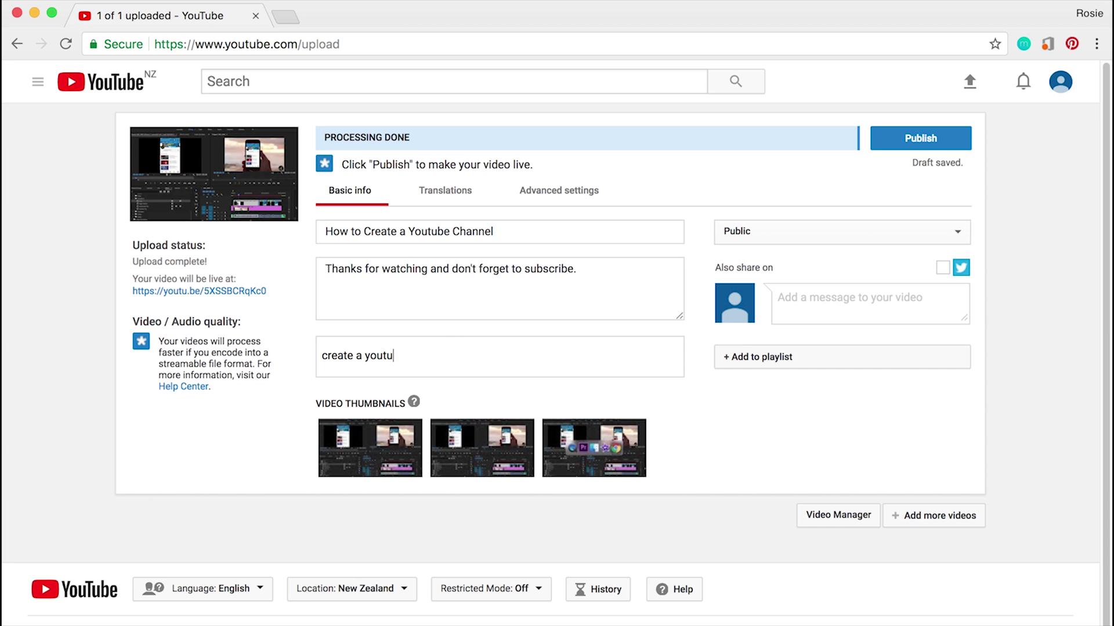
type("be channel")
key("comma")
type("how to video")
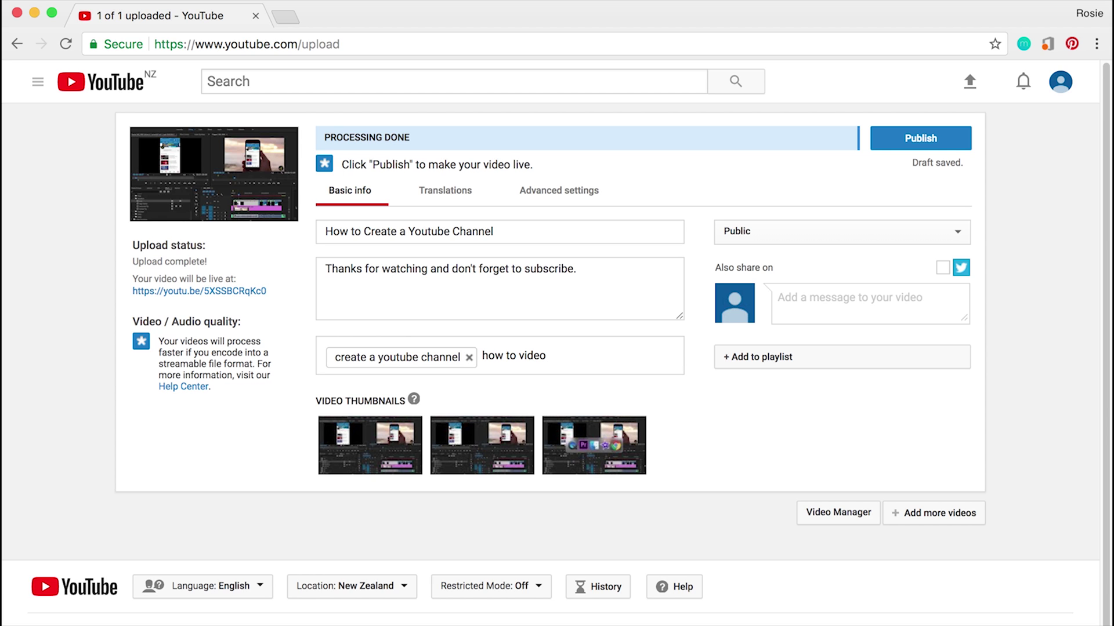
key("comma")
type("youtube")
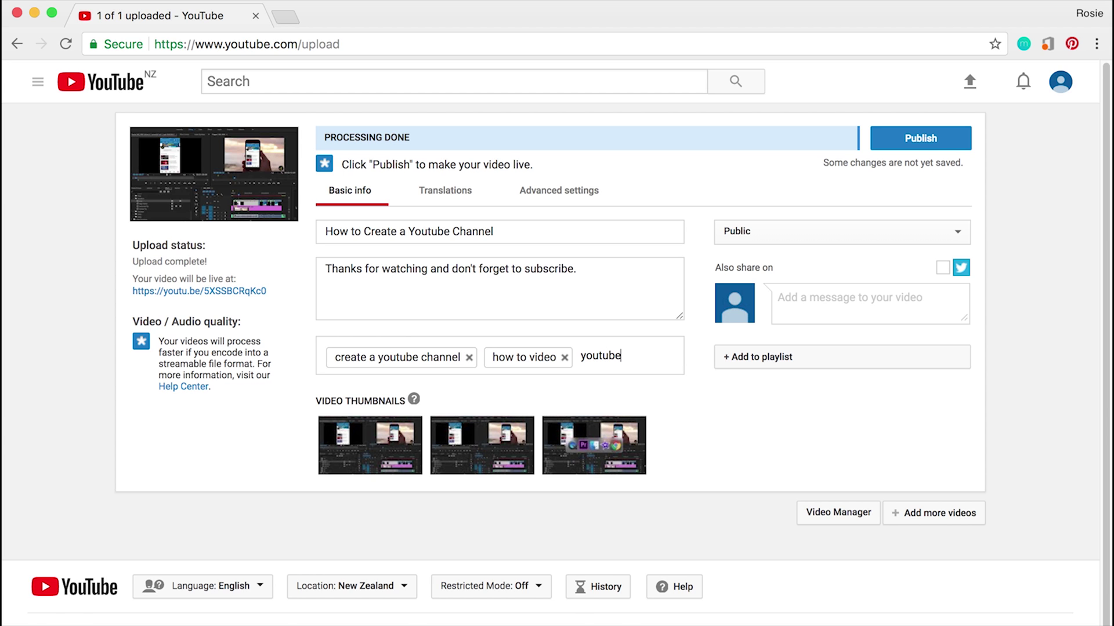
type(" tutorial")
key("comma")
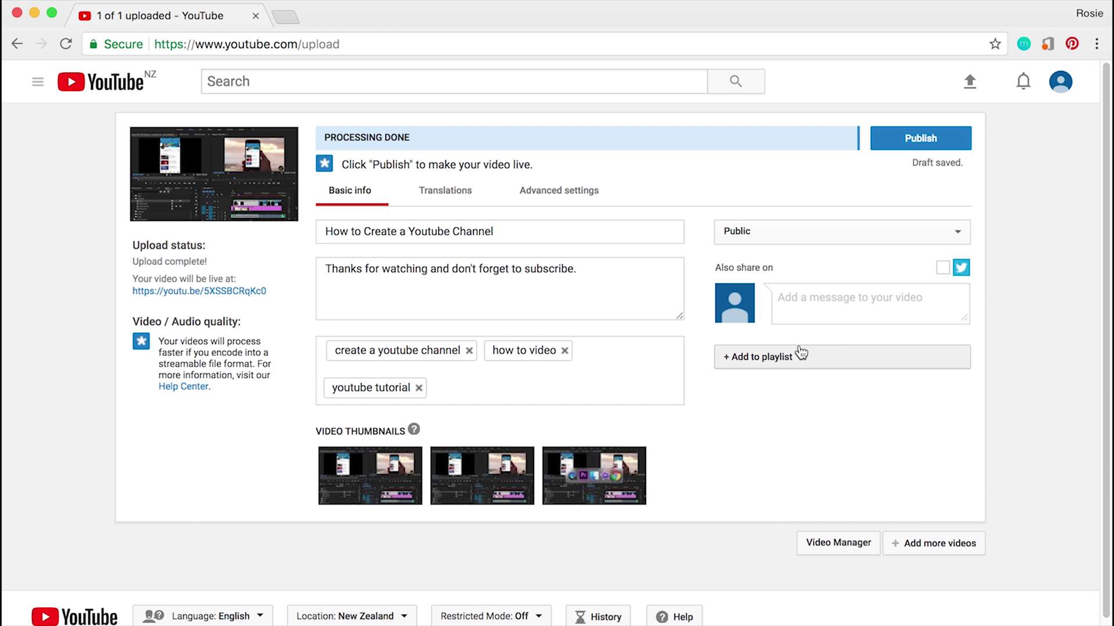
Step: Use the second frame as thumbnail and add the video to a new public 'YouTube Tutorials' playlist
mouse_move(404, 467)
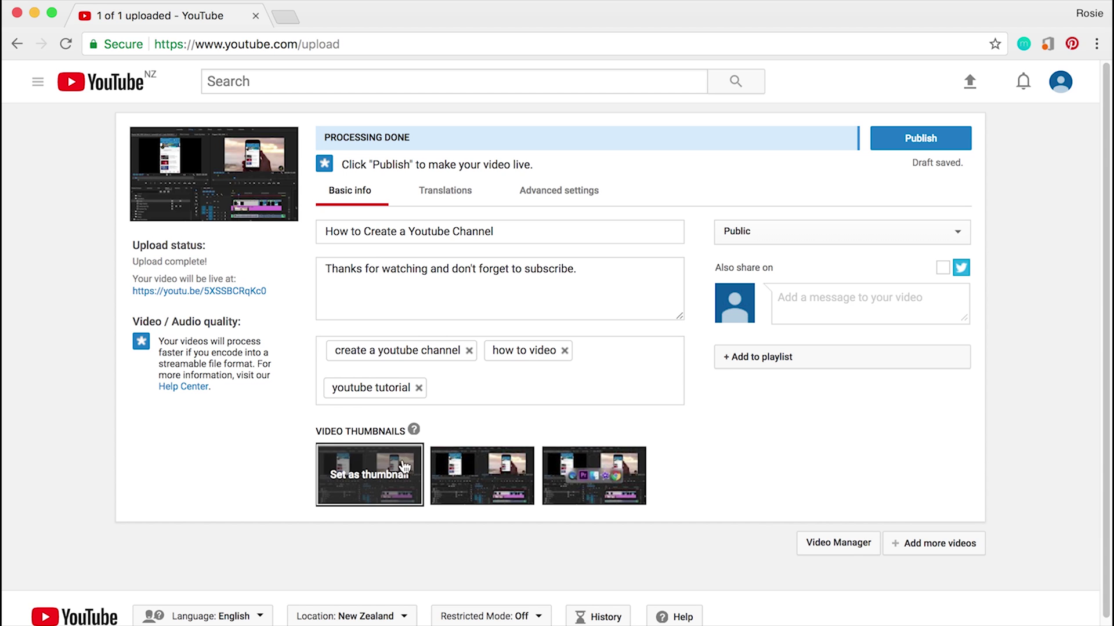
left_click(474, 486)
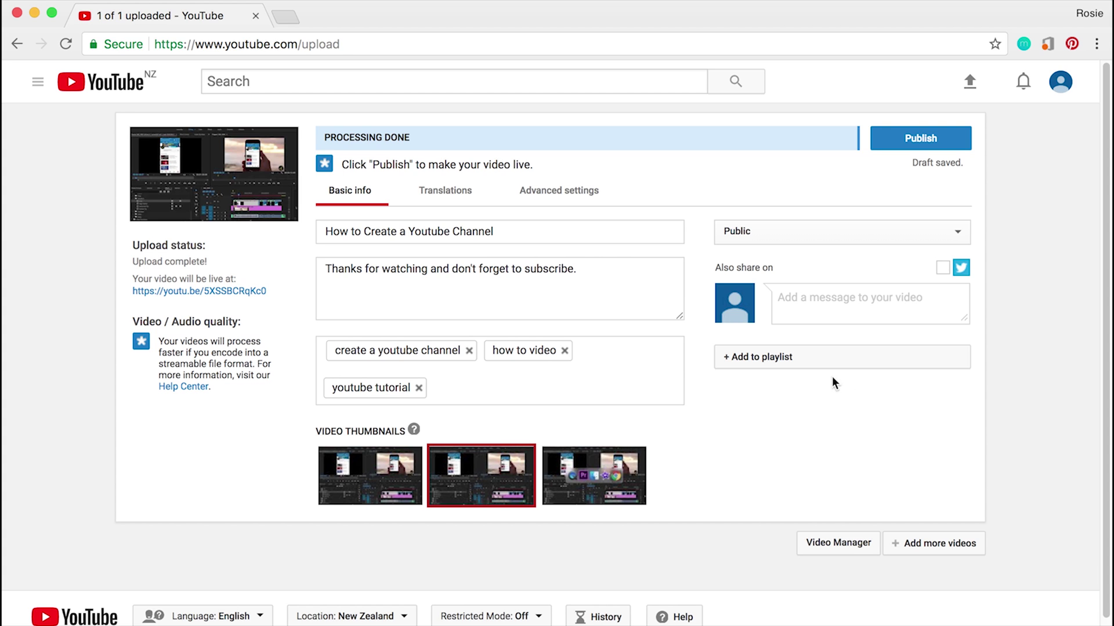
left_click(795, 367)
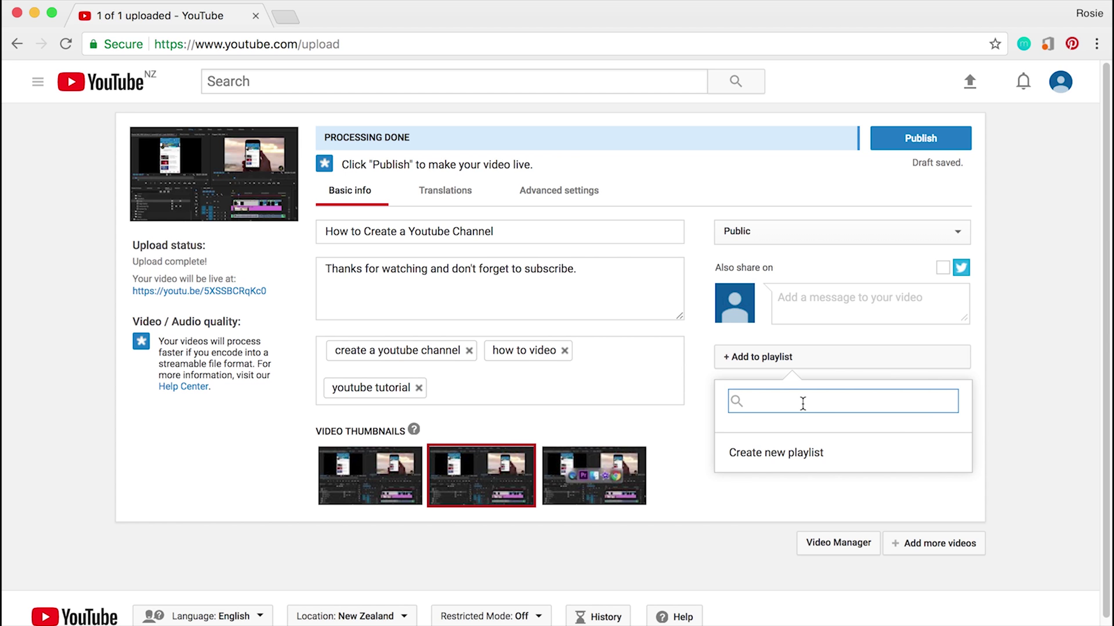
type("YouTUbe")
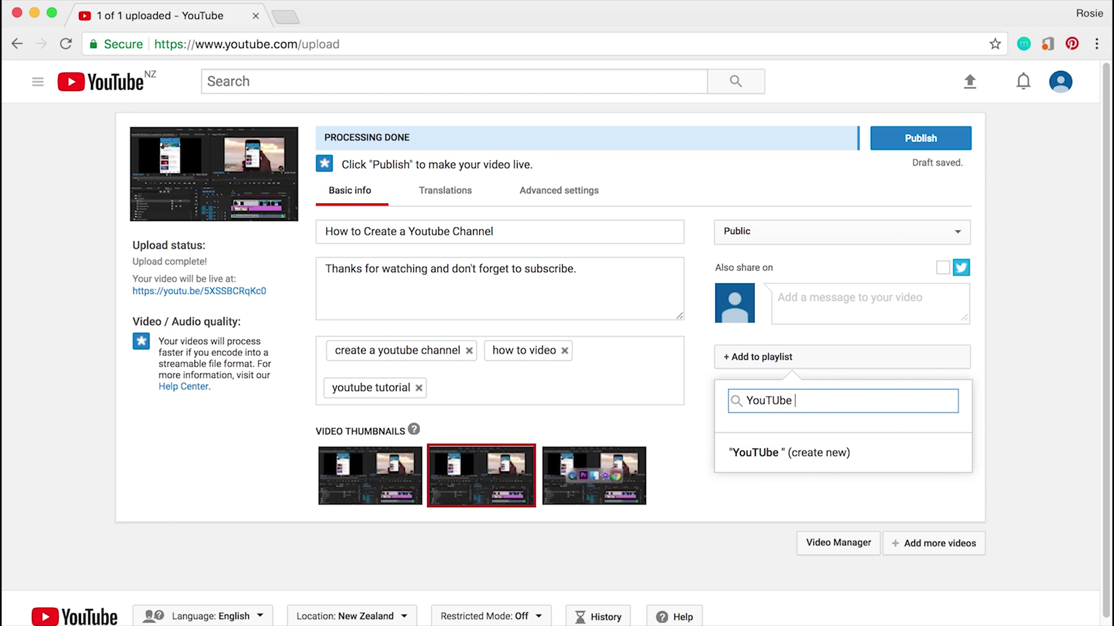
key("BackSpace")
key("BackSpace")
key("BackSpace")
key("BackSpace")
type("ube")
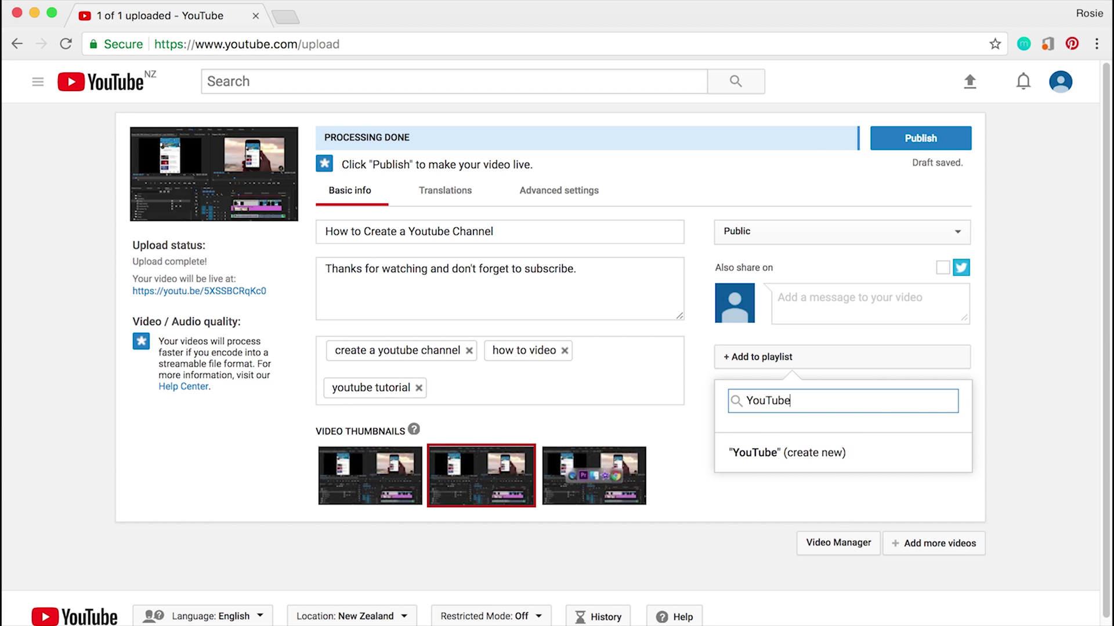
type(" Tutorials")
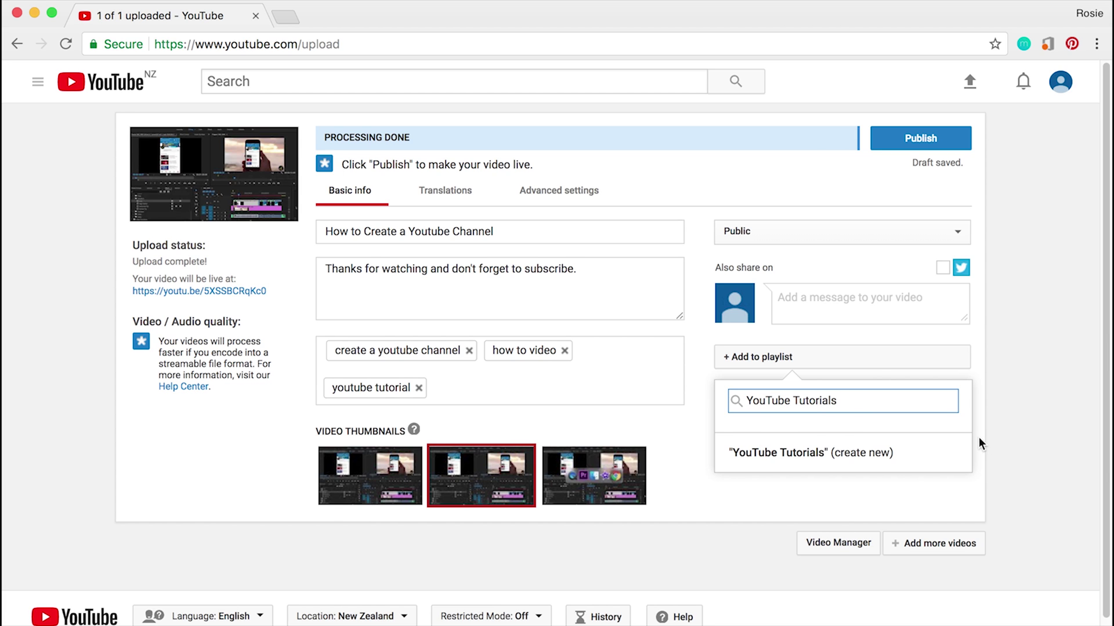
left_click(979, 438)
left_click(841, 364)
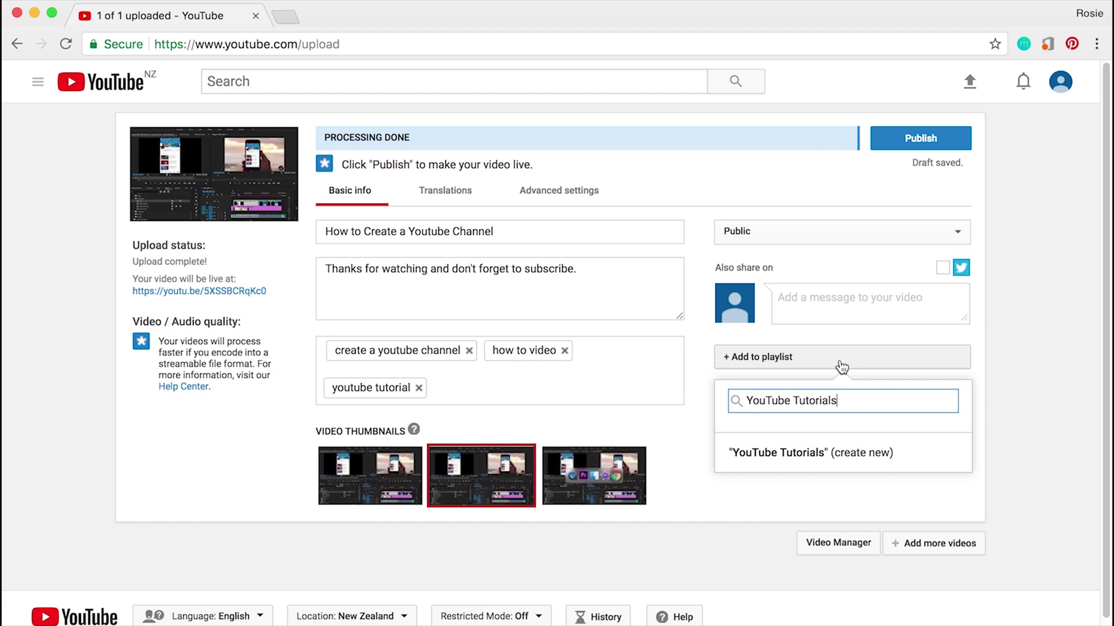
left_click(834, 460)
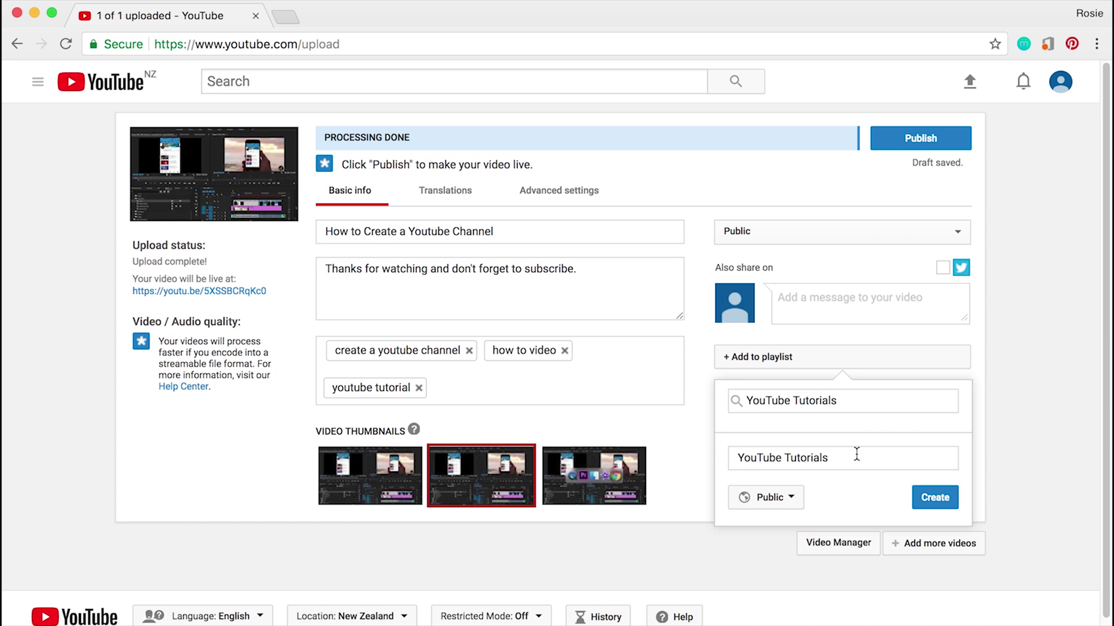
left_click(934, 498)
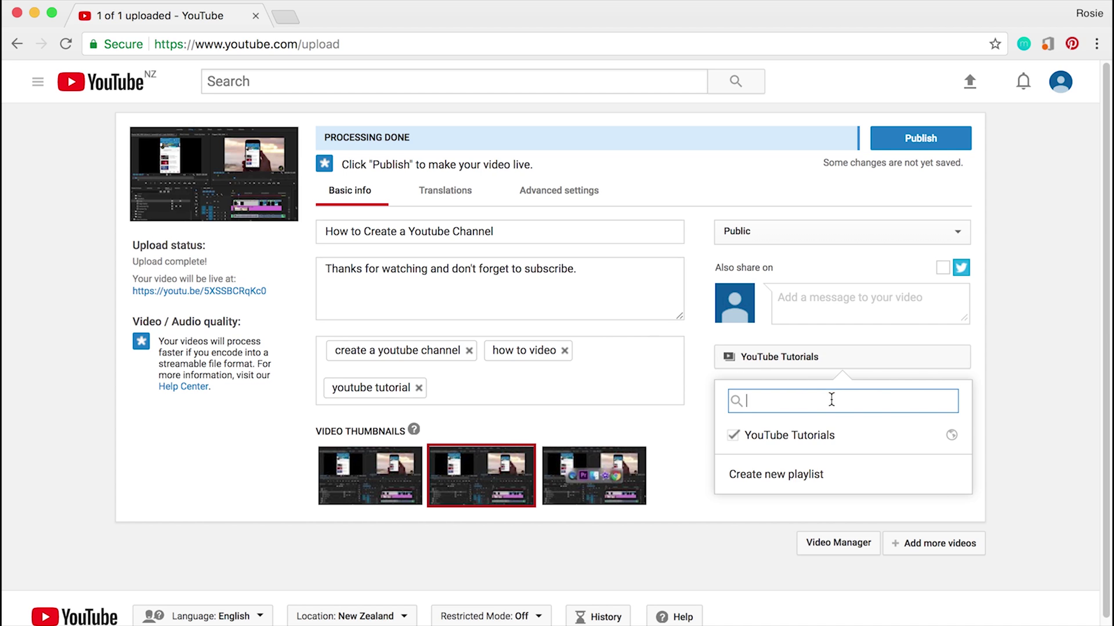
left_click(1021, 446)
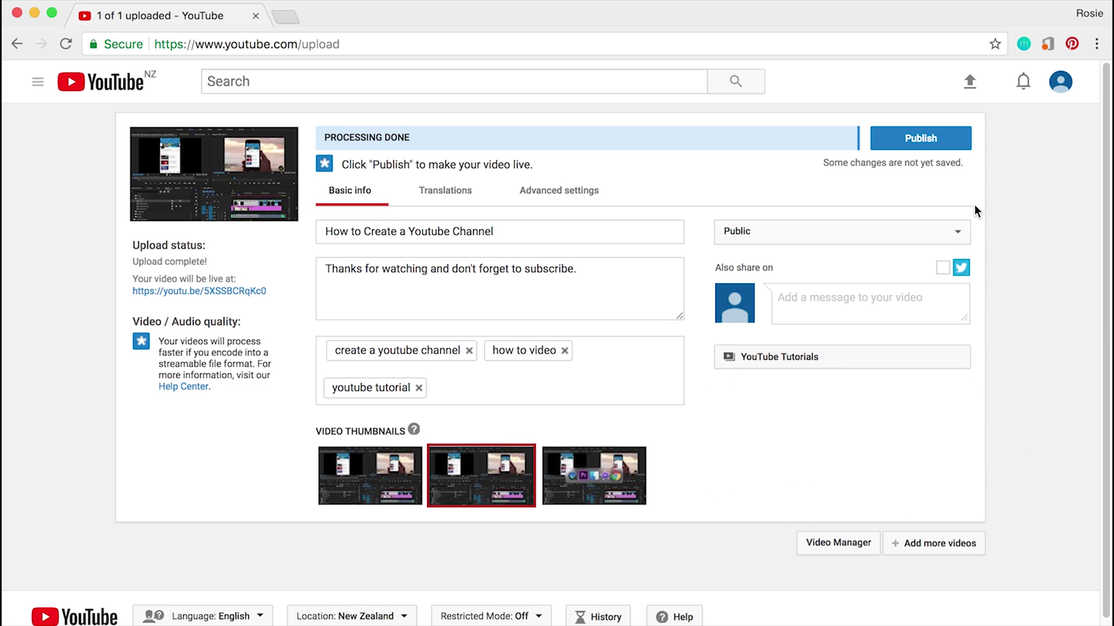
Step: Publish the video, open its youtu.be watch page in a new tab, and pause playback
left_click(931, 145)
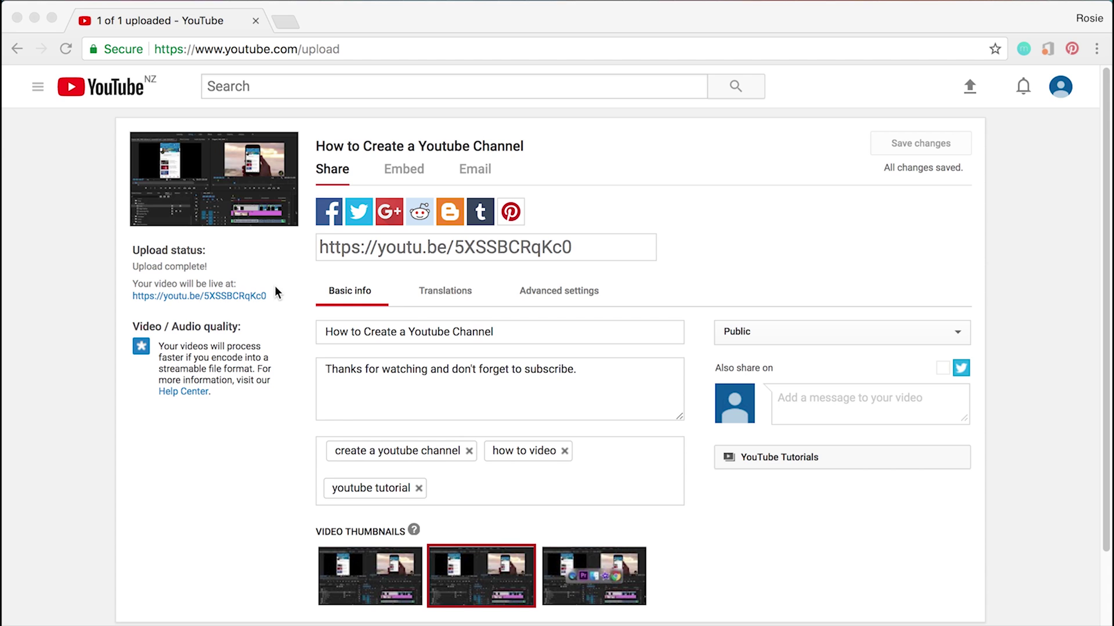
left_click(256, 296)
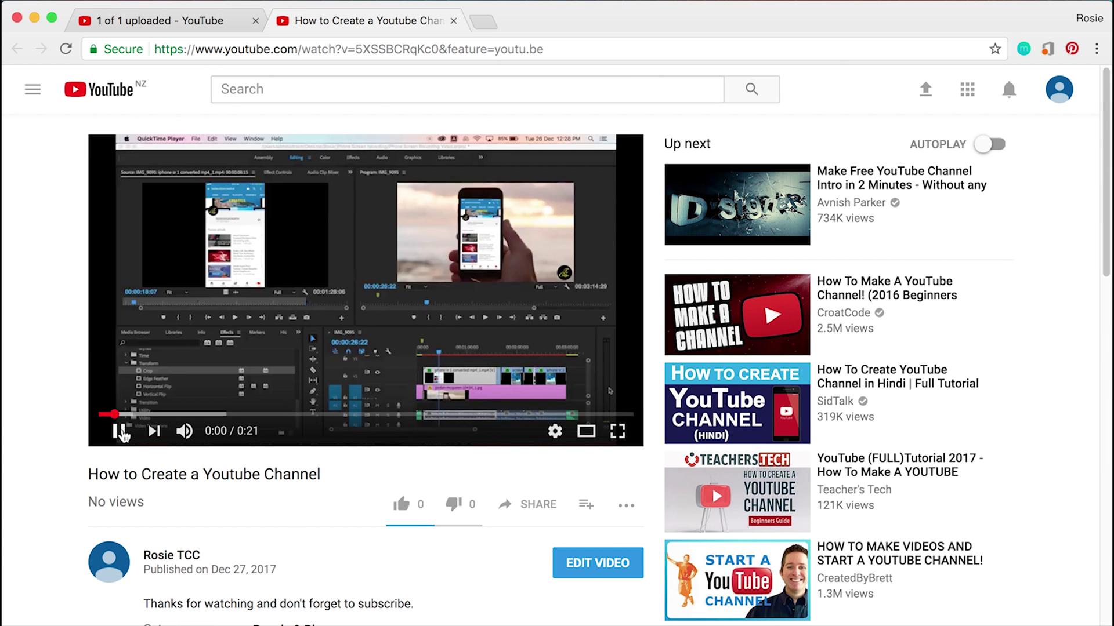
left_click(120, 431)
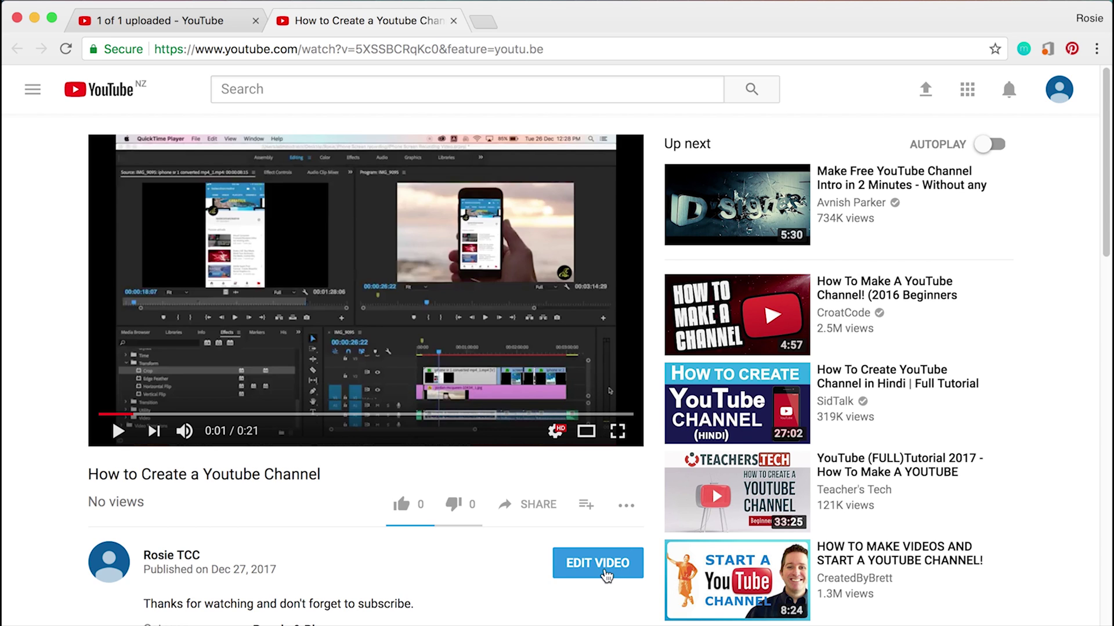
Step: Open the Cards tab in the video's editor, confirm leaving the page, and pause the preview
left_click(606, 576)
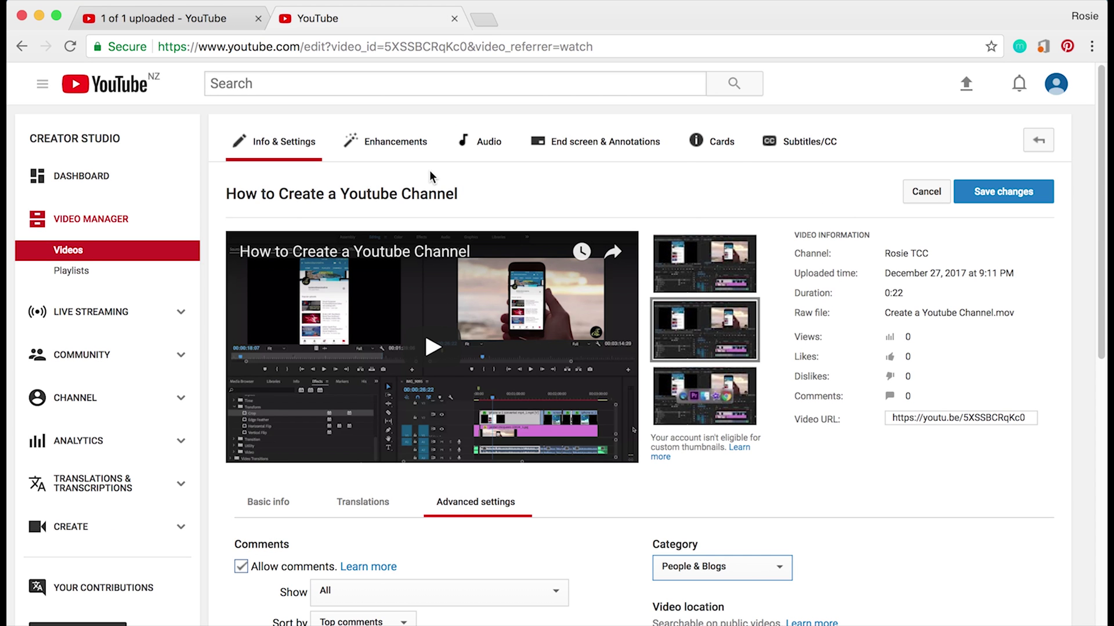
left_click(707, 162)
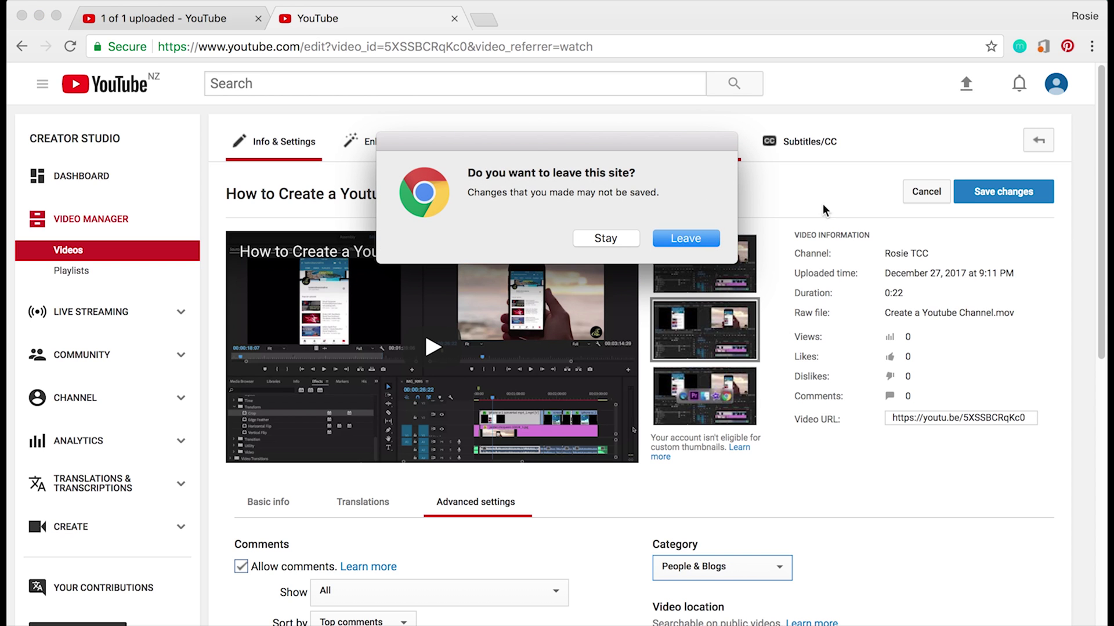
left_click(696, 242)
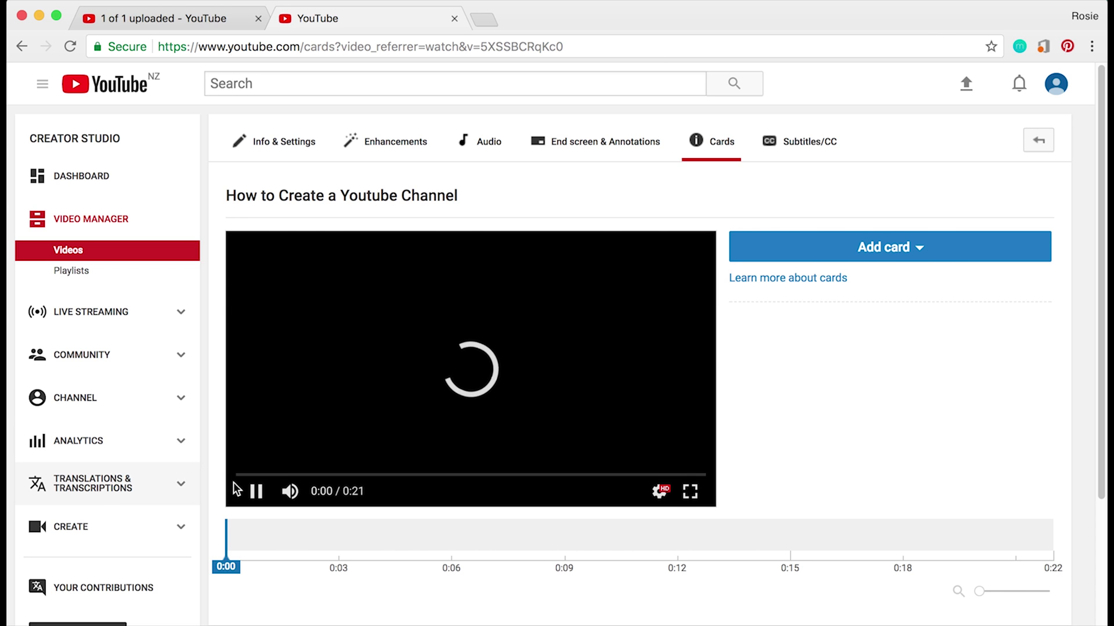
left_click(255, 492)
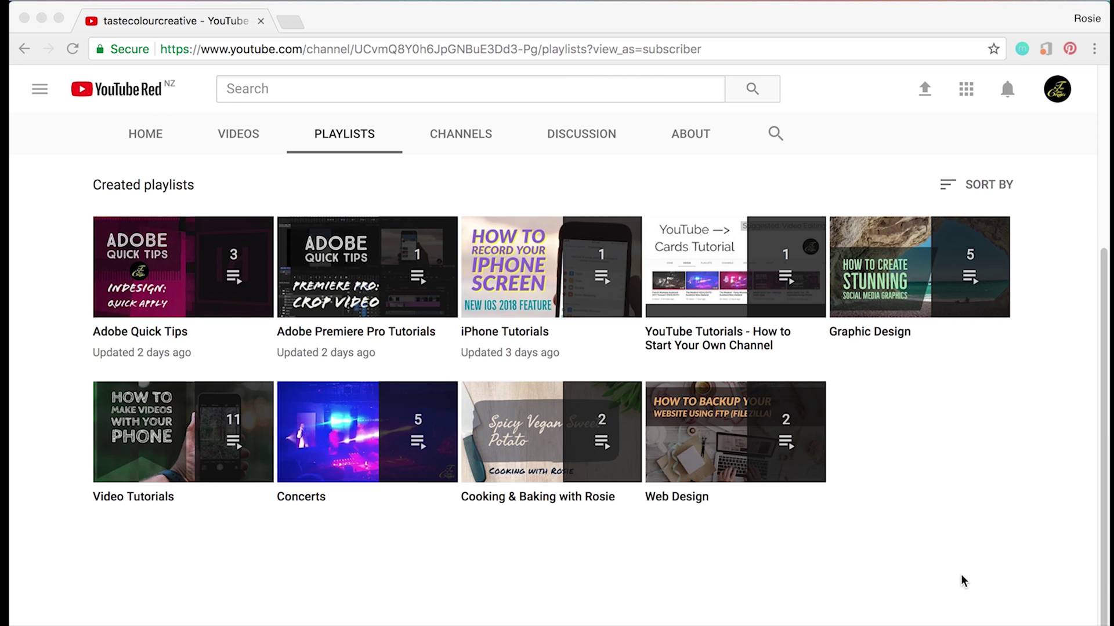
Step: Bring up the channel's Playlists tab showing nine playlists, including 'YouTube Tutorials - How to Start Your Own Channel'
left_click(832, 376)
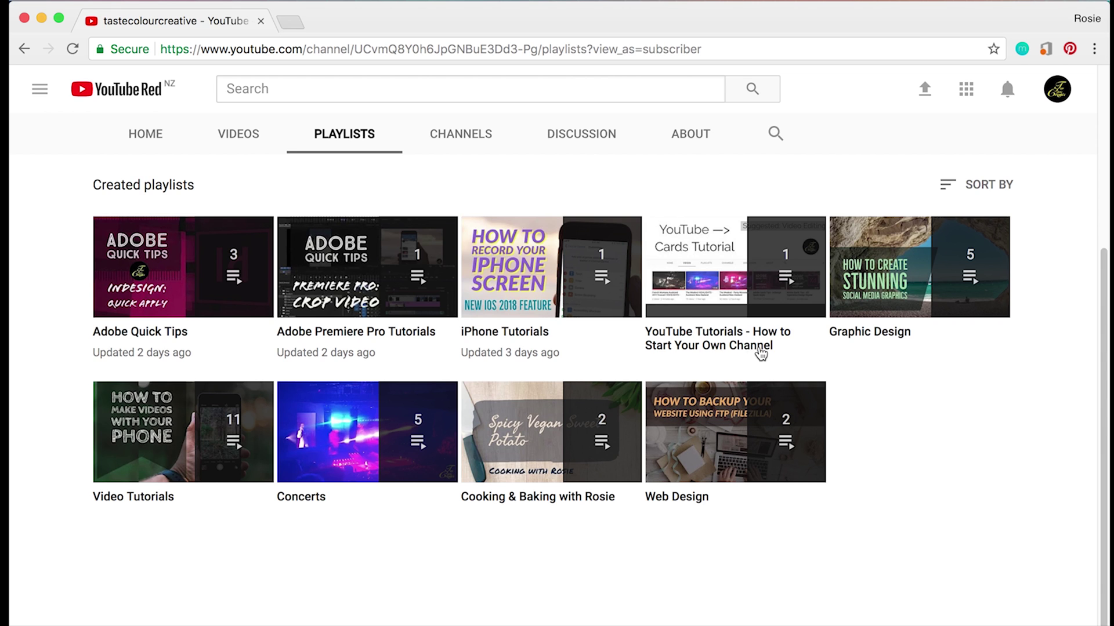